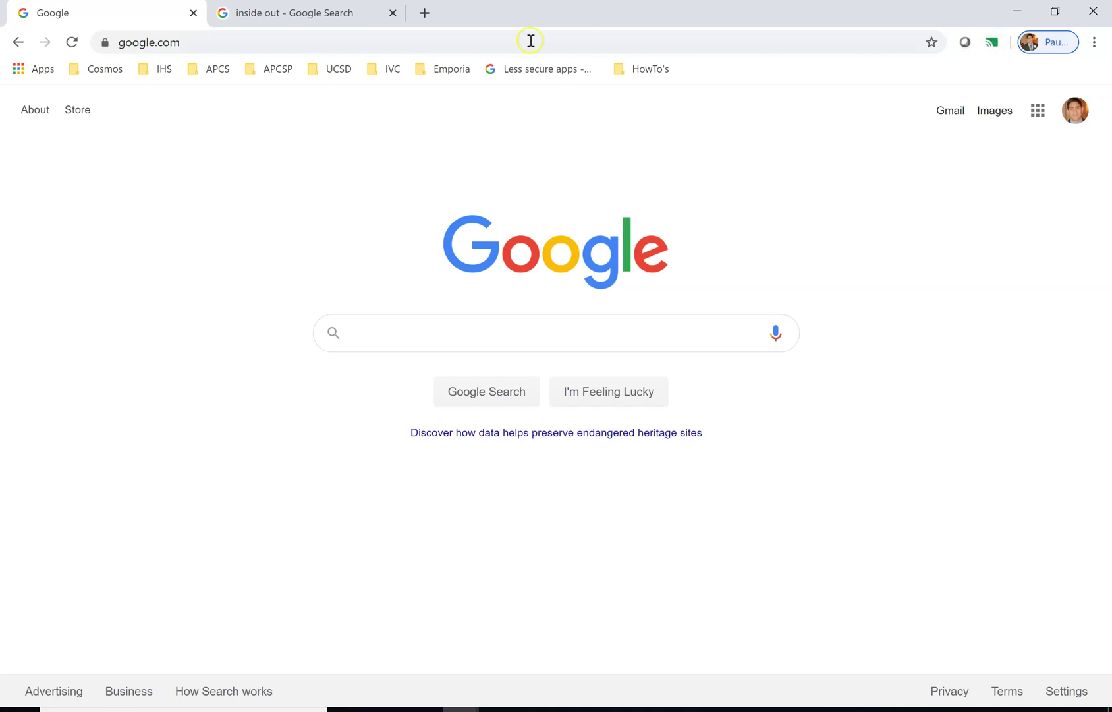
- Go to desmos.com and start a blank graph in the graphing calculator
{"action": "left_click", "coordinate": [222, 36]}
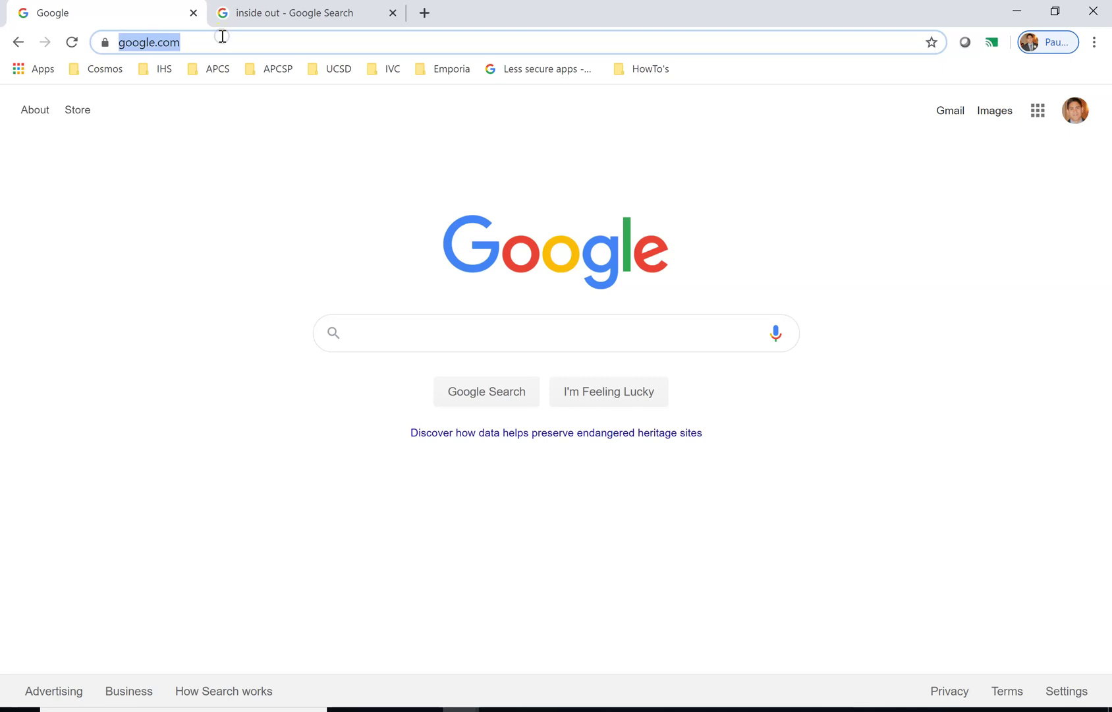
{"action": "type", "text": "desmos"}
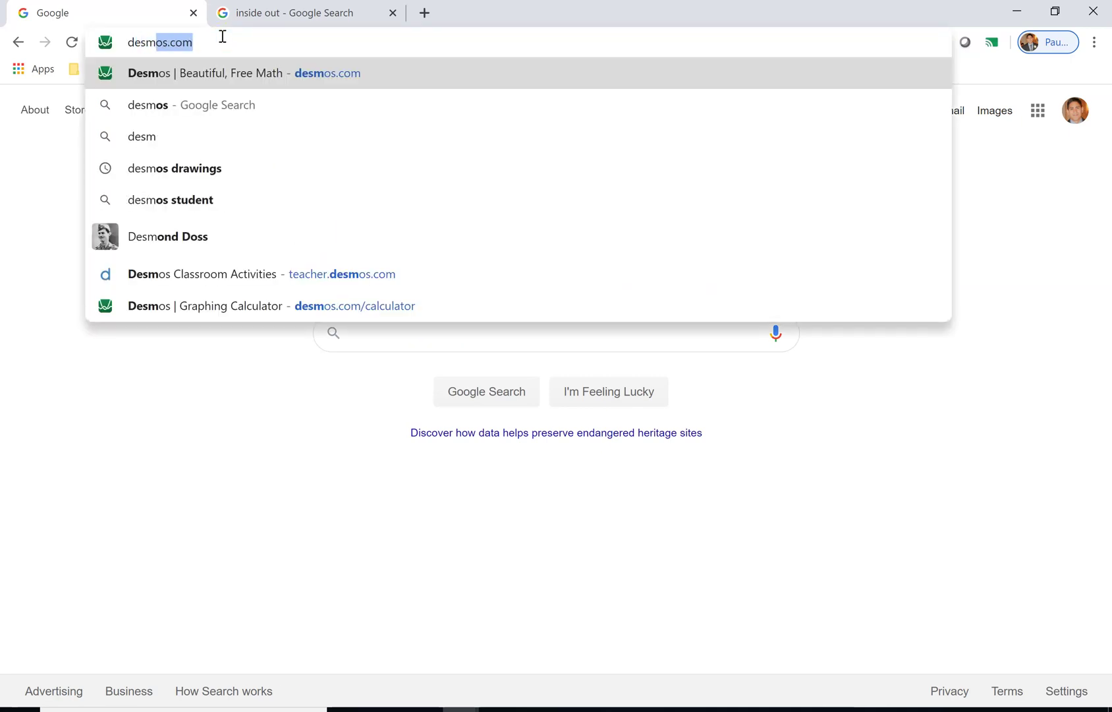
{"action": "key", "text": "Return"}
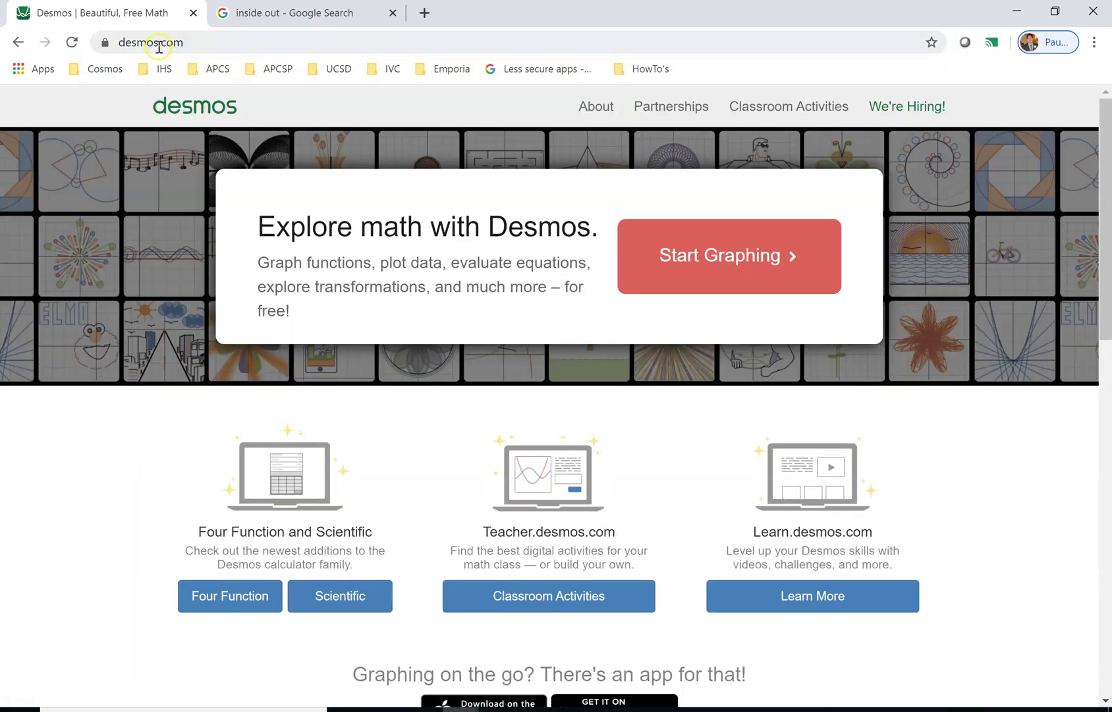
{"action": "left_click", "coordinate": [745, 269]}
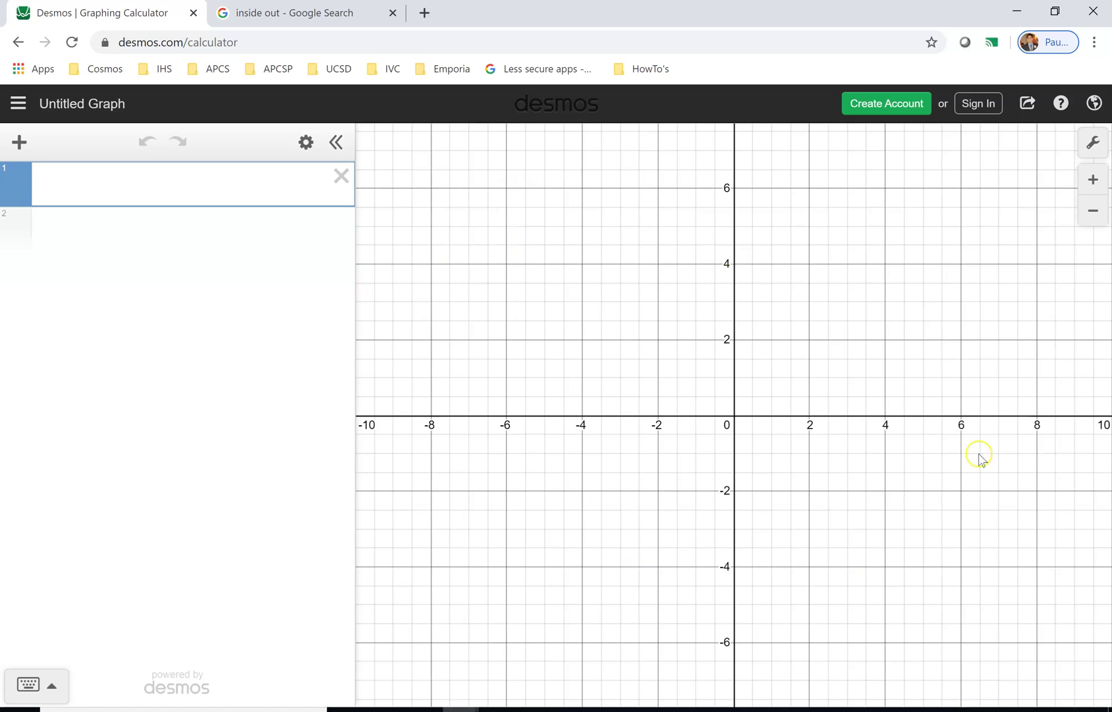
- Sign in to Desmos with the school Google account
{"action": "left_click", "coordinate": [994, 111]}
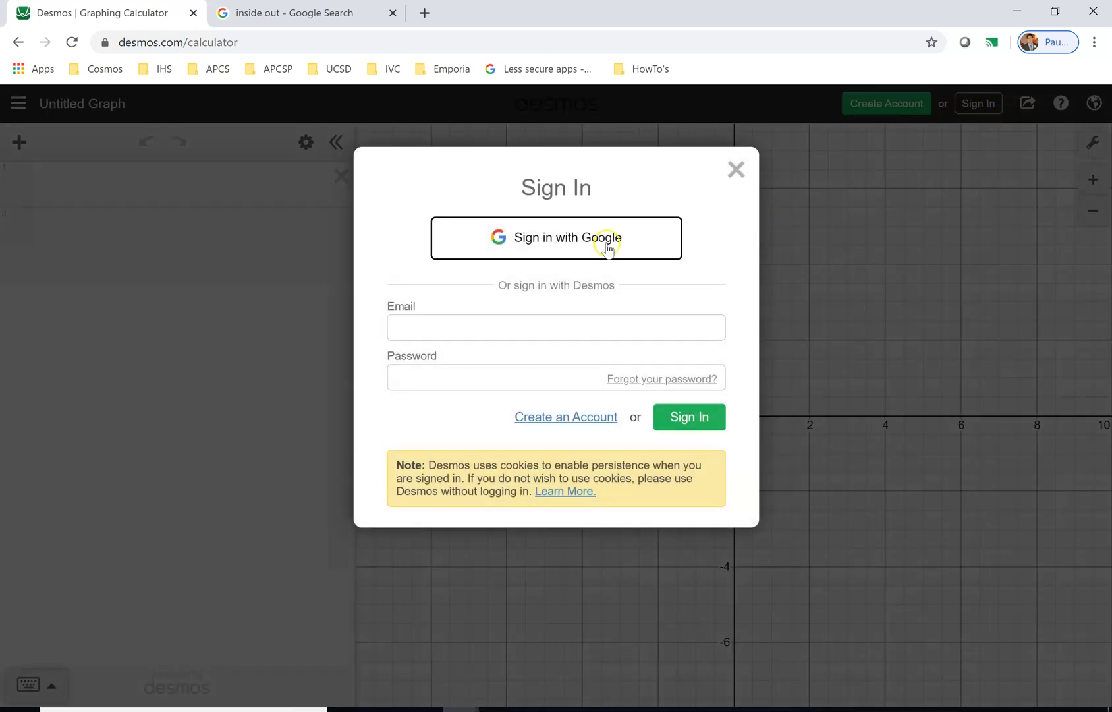
{"action": "left_click", "coordinate": [541, 253]}
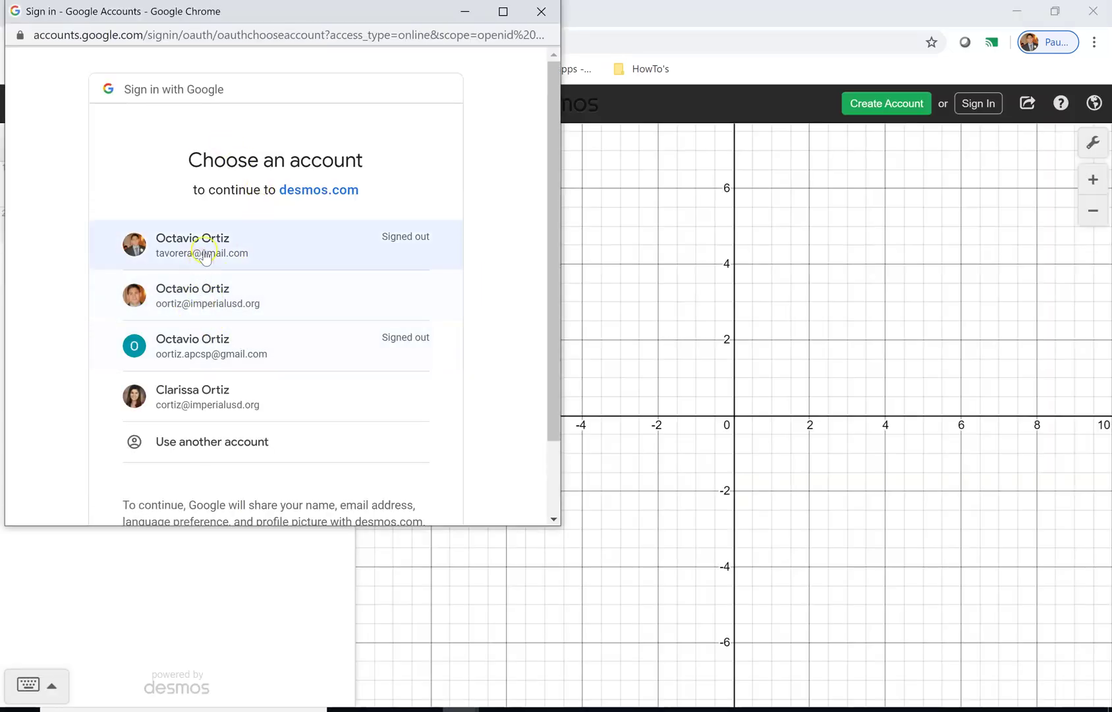
{"action": "scroll", "coordinate": [221, 224], "scroll_direction": "down", "scroll_amount": 2}
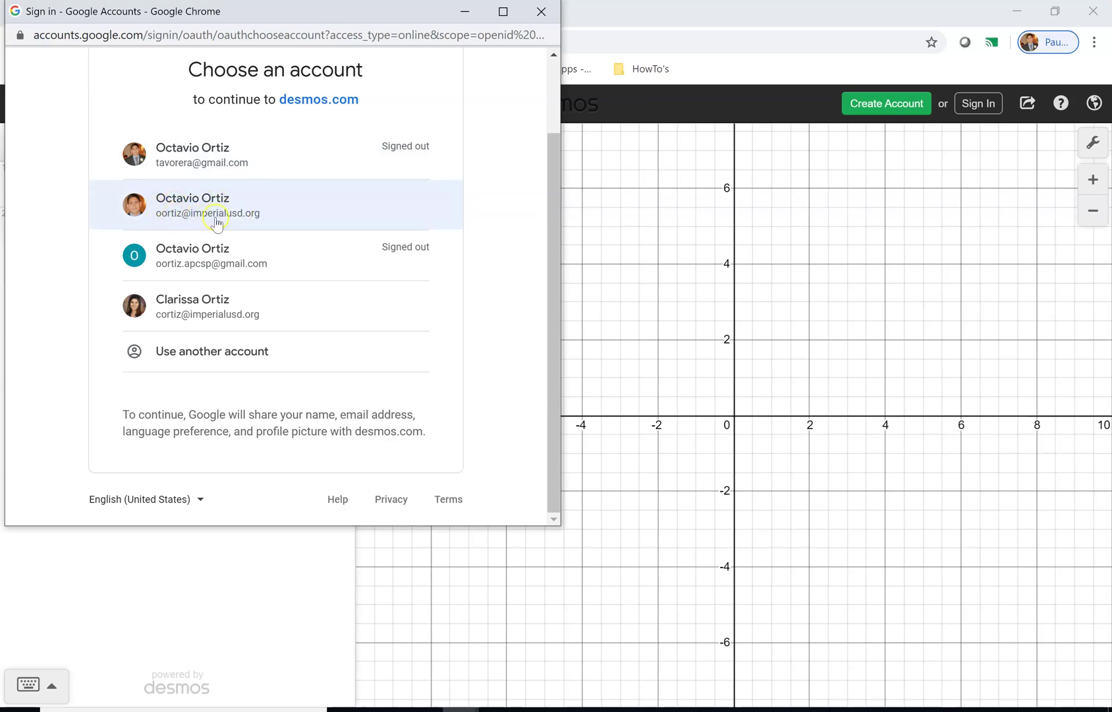
{"action": "left_click", "coordinate": [238, 209]}
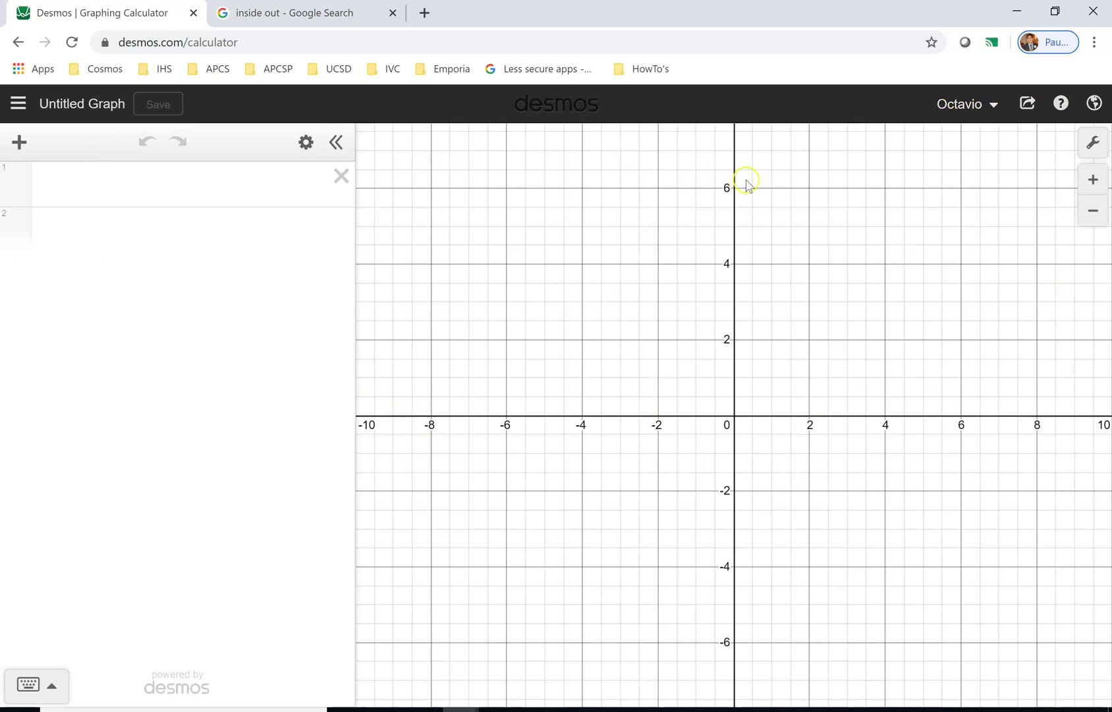
{"action": "left_click", "coordinate": [425, 13]}
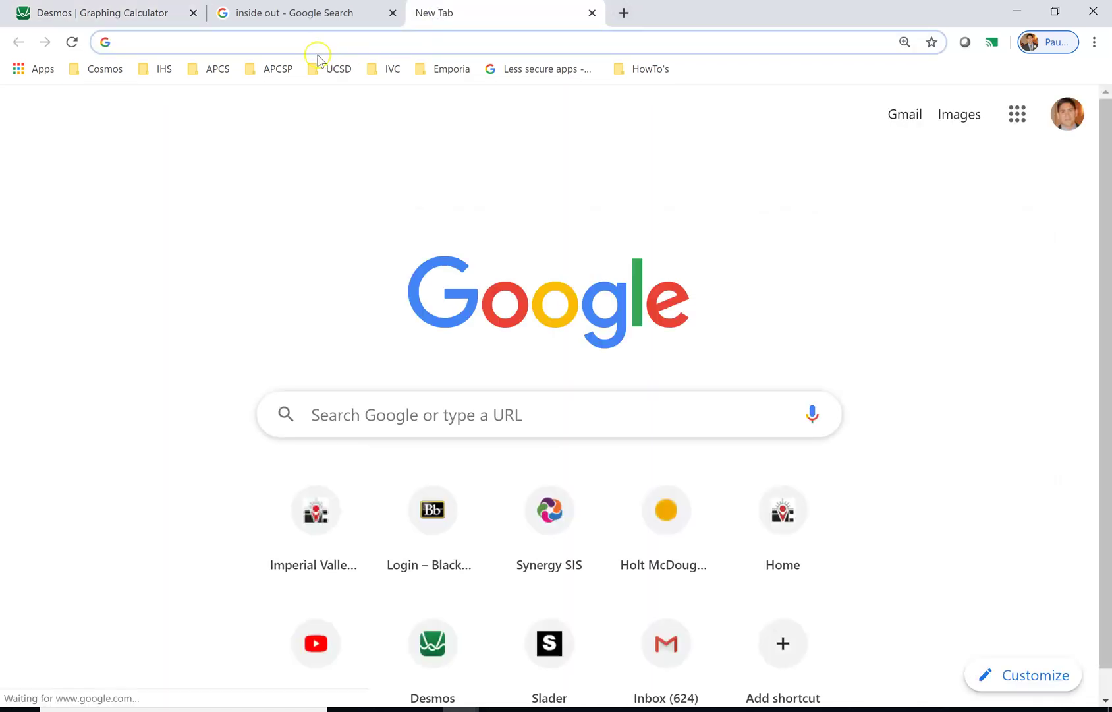
{"action": "type", "text": "demsmos"}
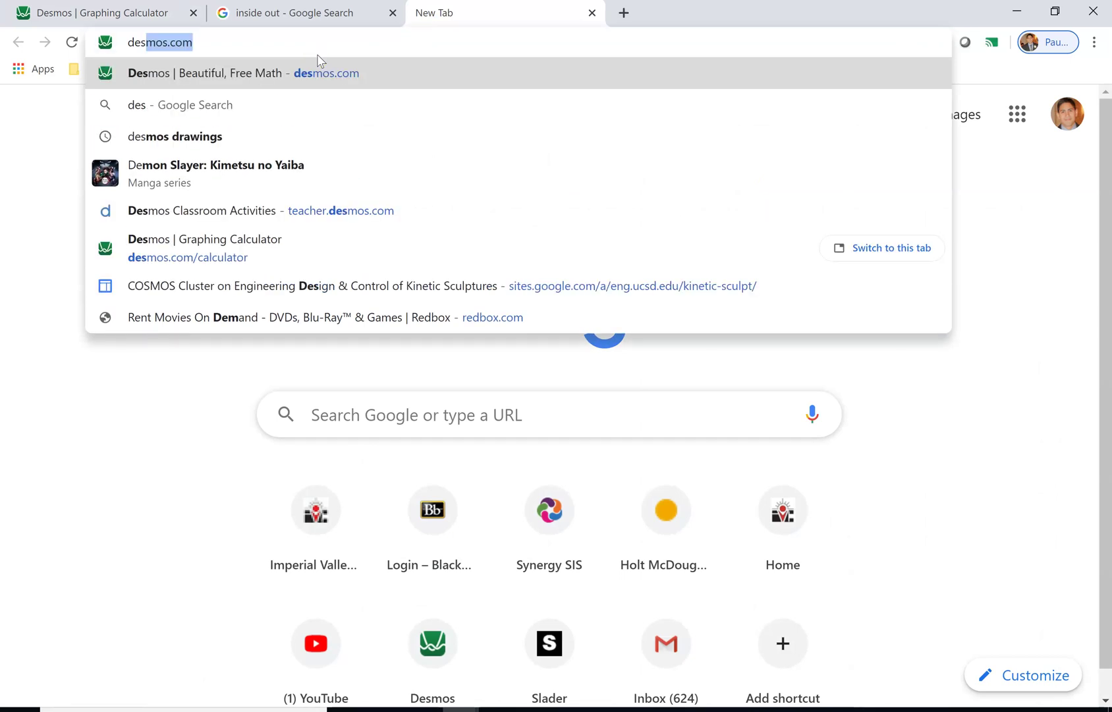
{"action": "type", "text": " art"}
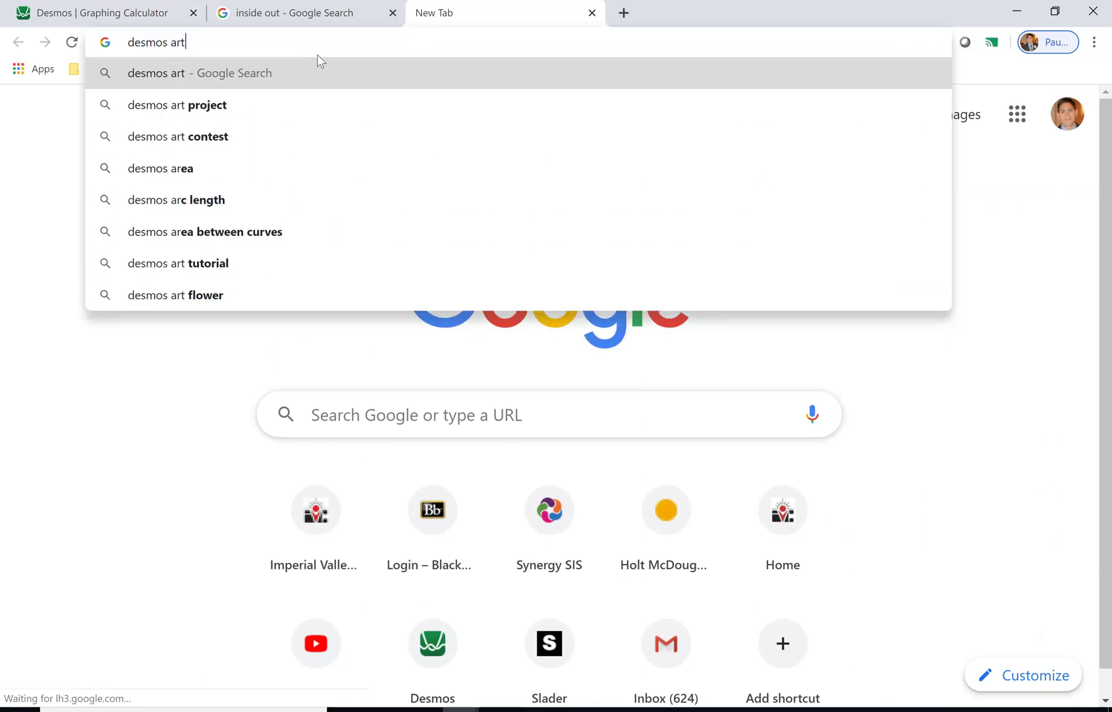
{"action": "key", "text": "Return"}
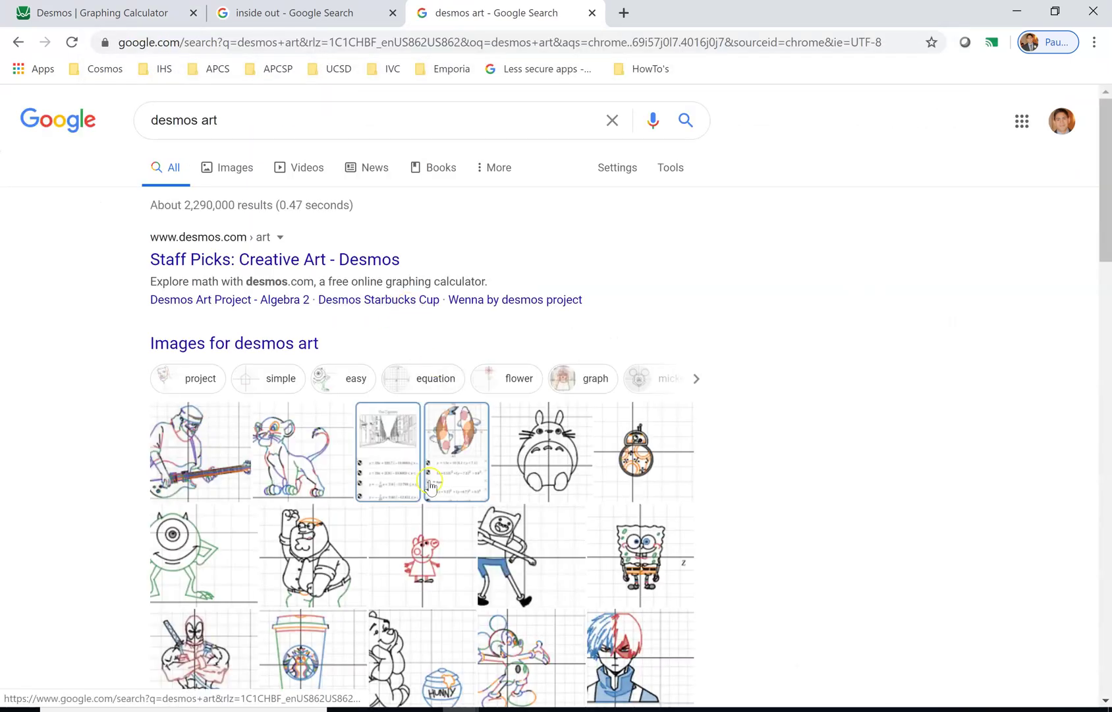
{"action": "left_click", "coordinate": [230, 168]}
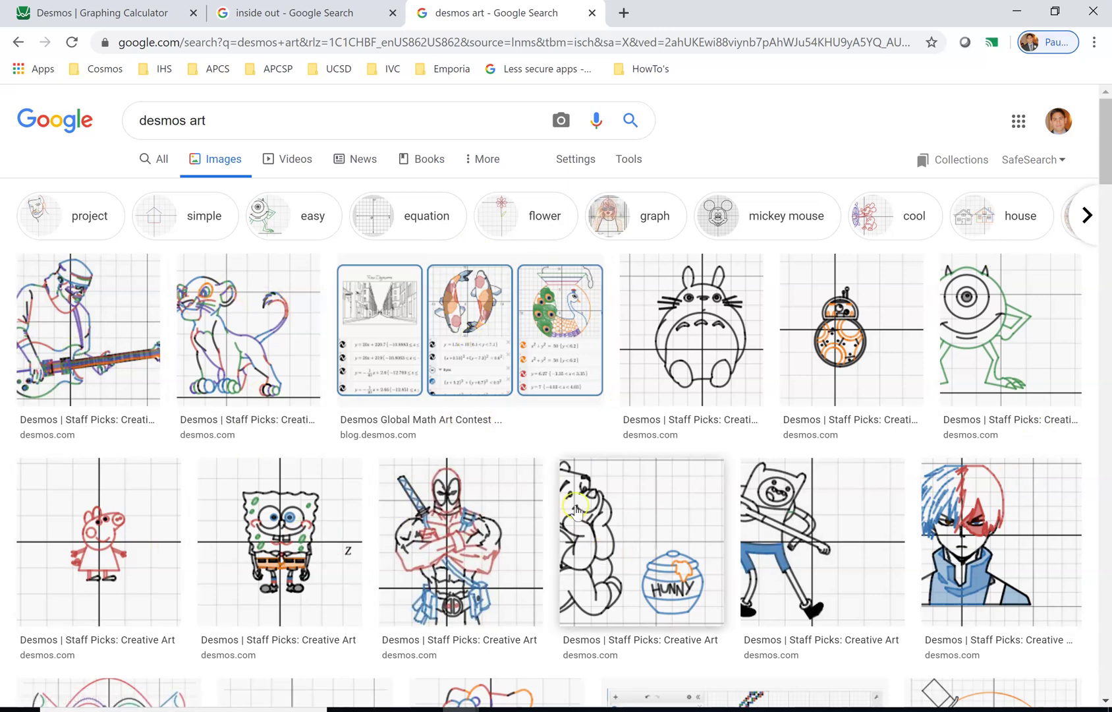
{"action": "scroll", "coordinate": [576, 509], "scroll_direction": "down", "scroll_amount": 4}
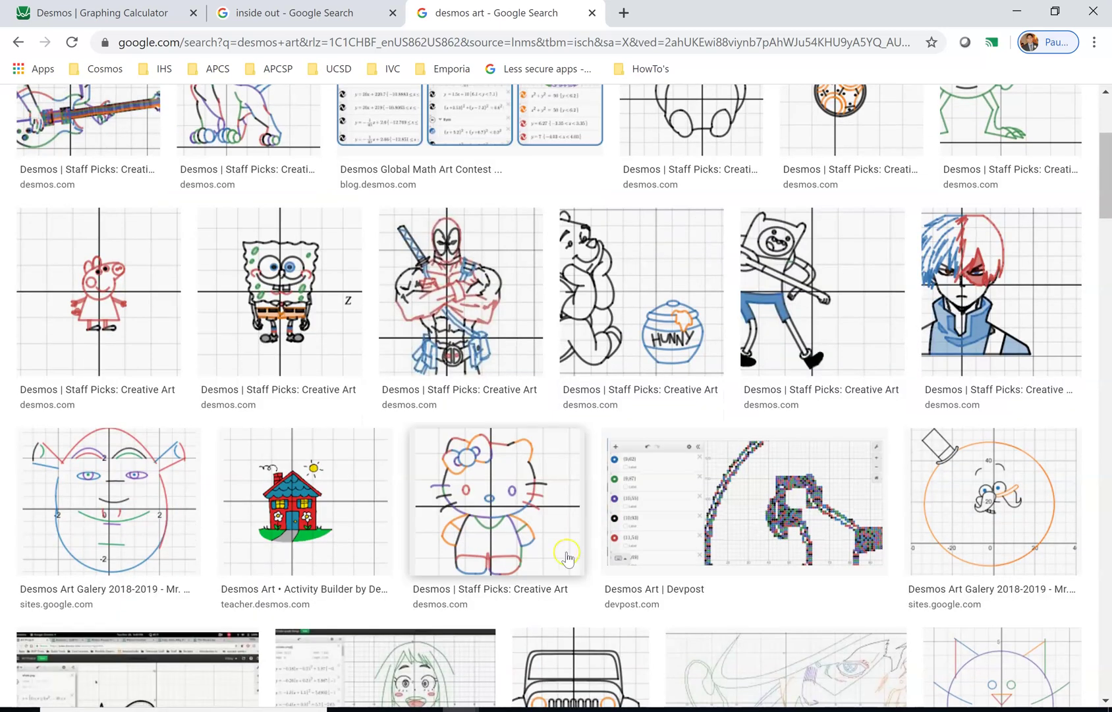
{"action": "scroll", "coordinate": [683, 459], "scroll_direction": "down", "scroll_amount": 4}
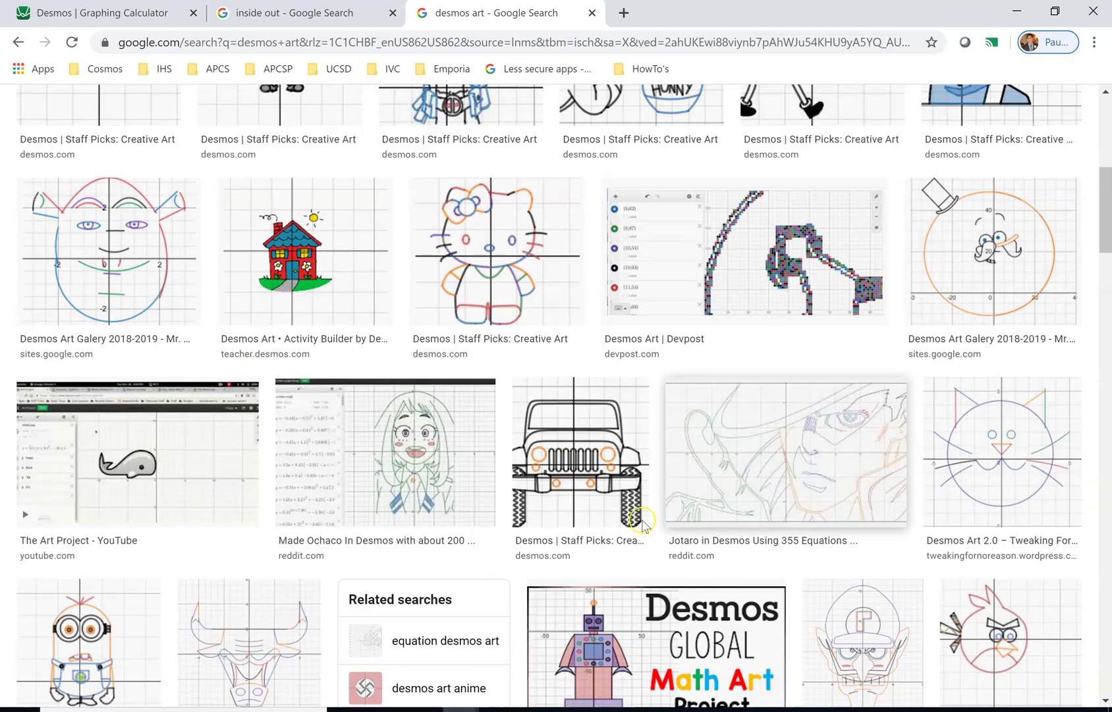
{"action": "left_click", "coordinate": [317, 456]}
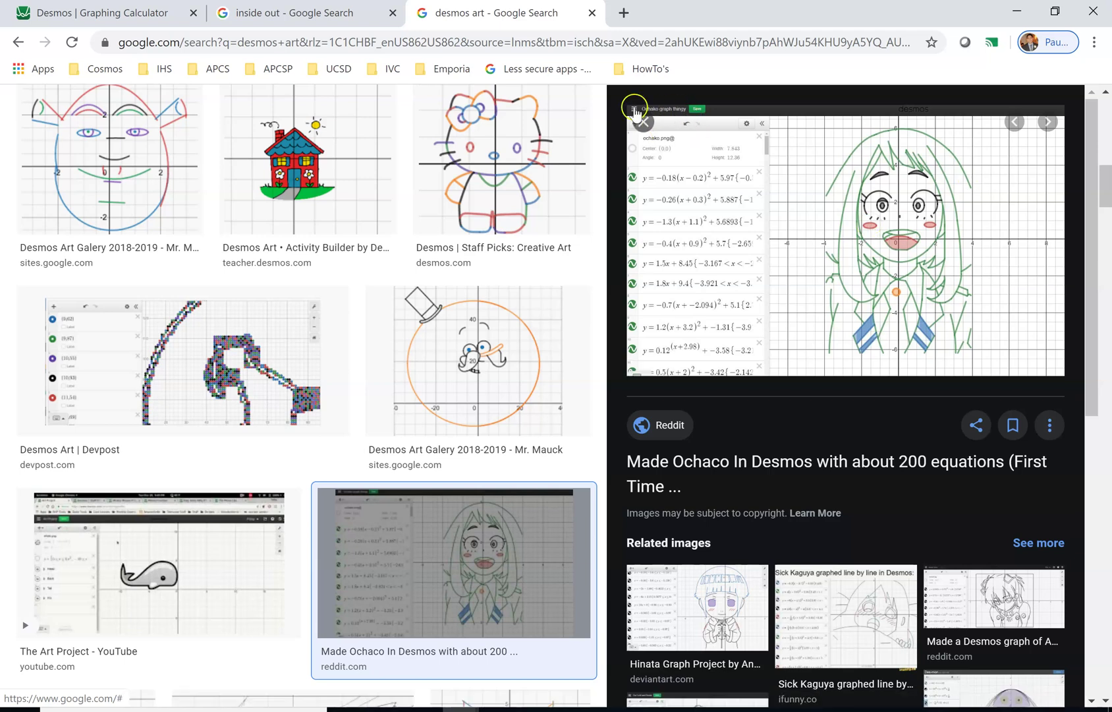
{"action": "left_click", "coordinate": [592, 13]}
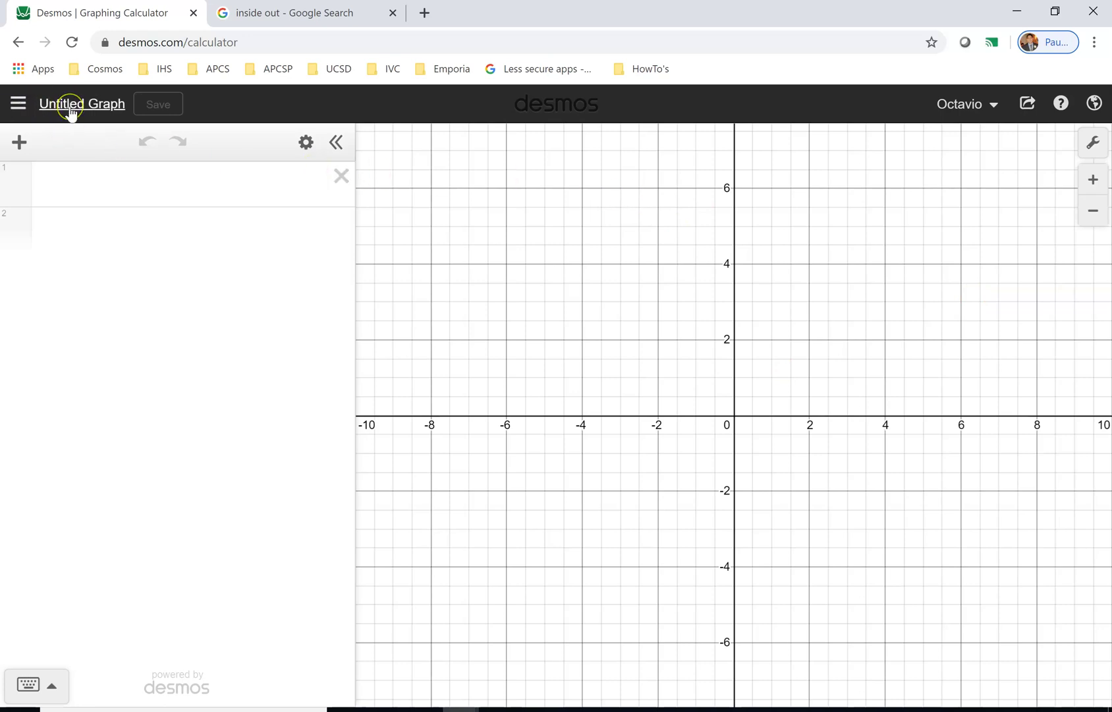
- Start a new blank graph from the graph menu
{"action": "left_click", "coordinate": [18, 105]}
{"action": "left_click", "coordinate": [72, 161]}
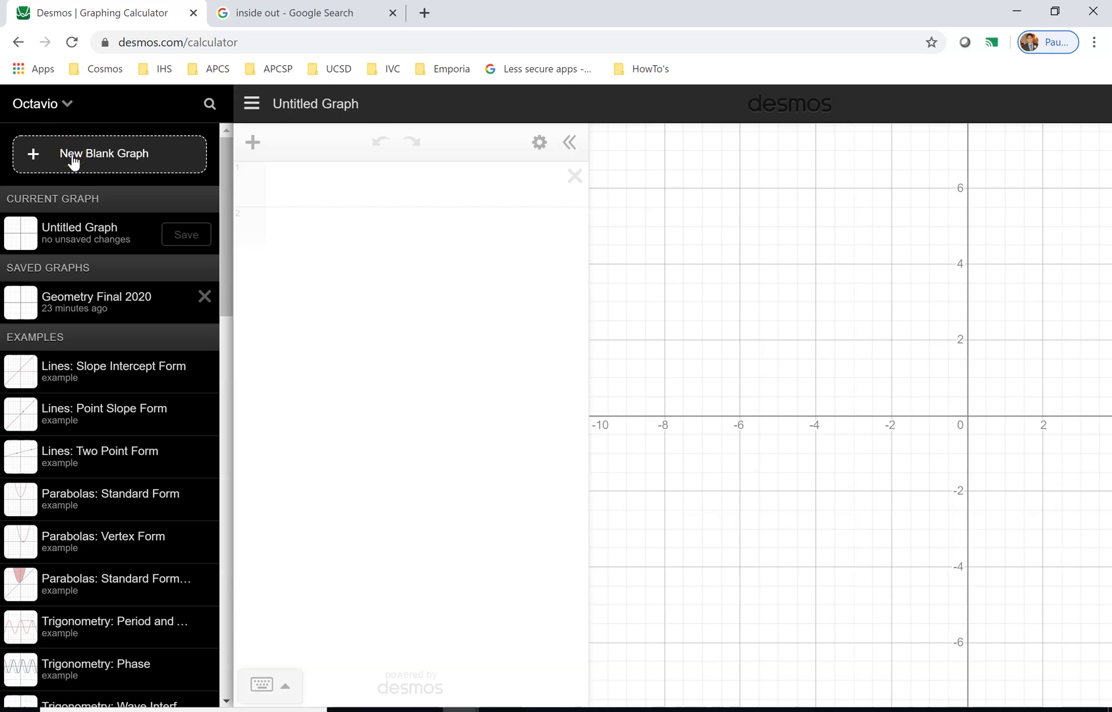
{"action": "left_click", "coordinate": [77, 234]}
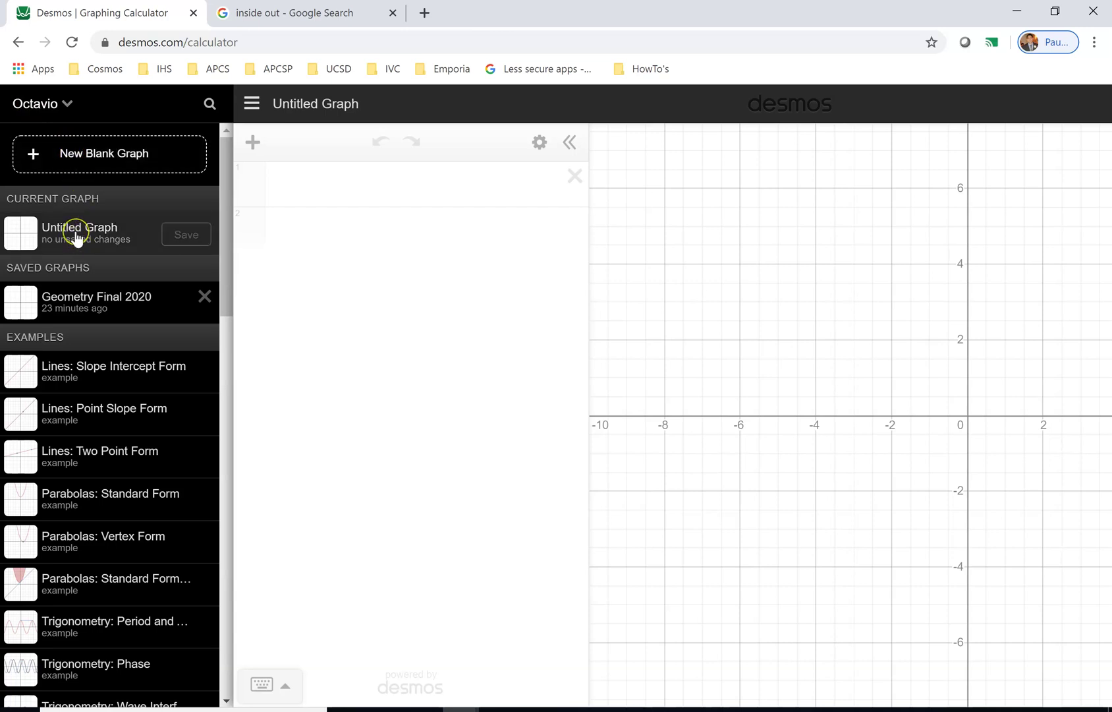
{"action": "left_click", "coordinate": [94, 156]}
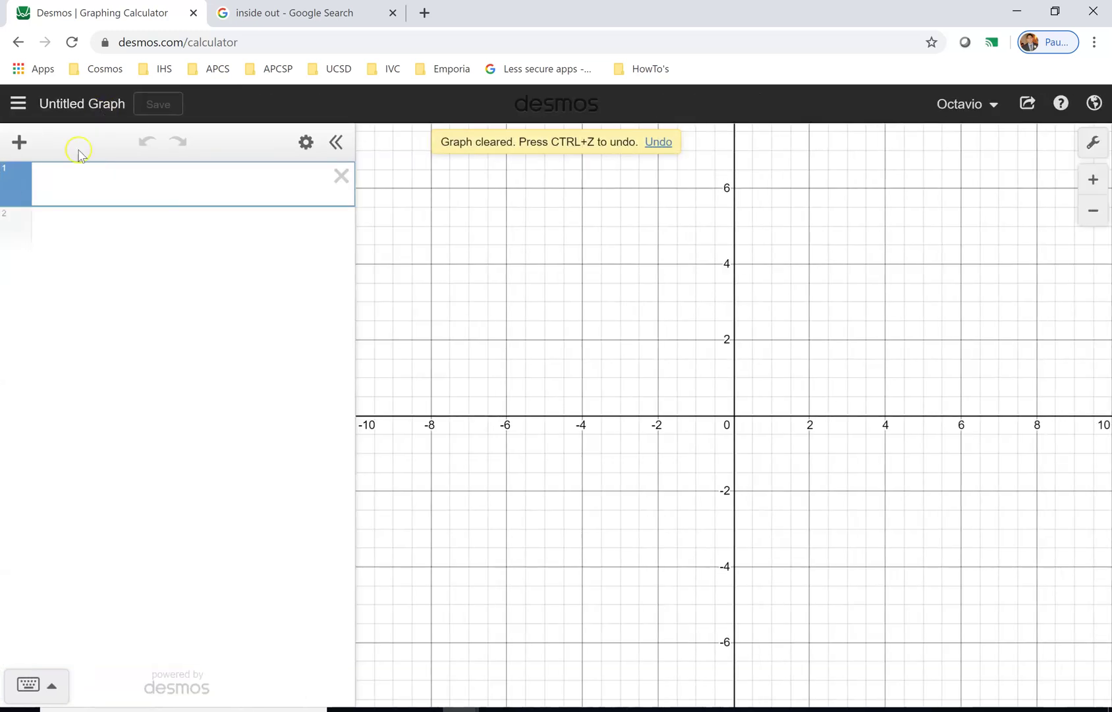
- Title the graph 'Geometry Final 2020 Demo' and save it
{"action": "left_click", "coordinate": [89, 106]}
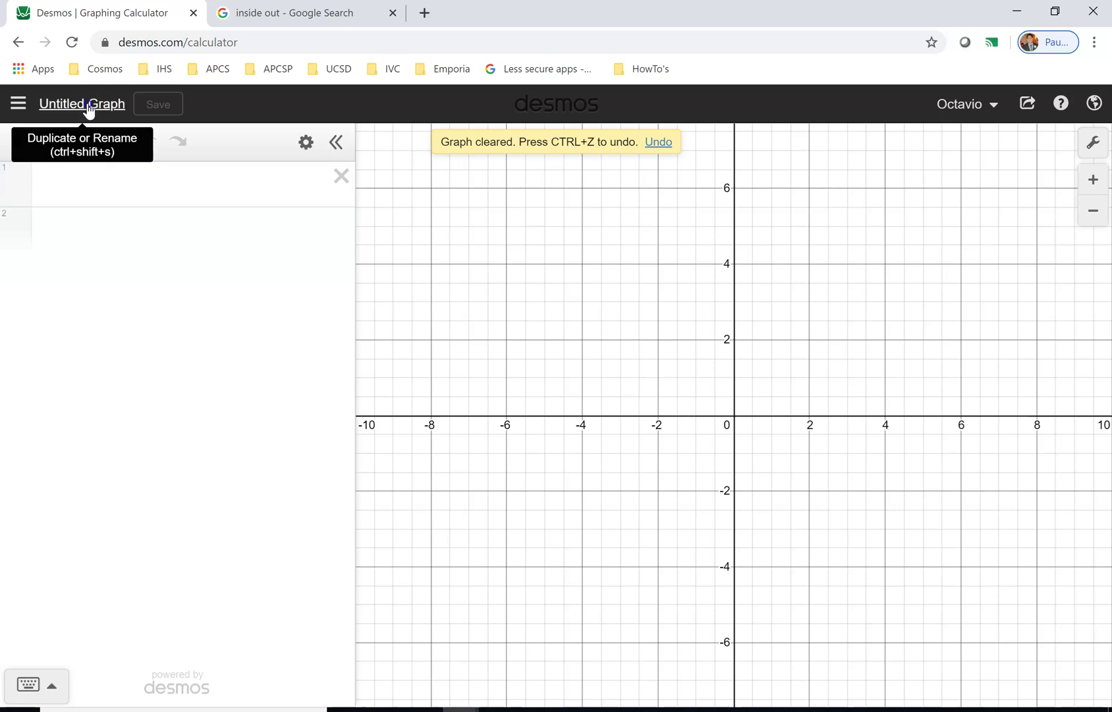
{"action": "left_click", "coordinate": [174, 240]}
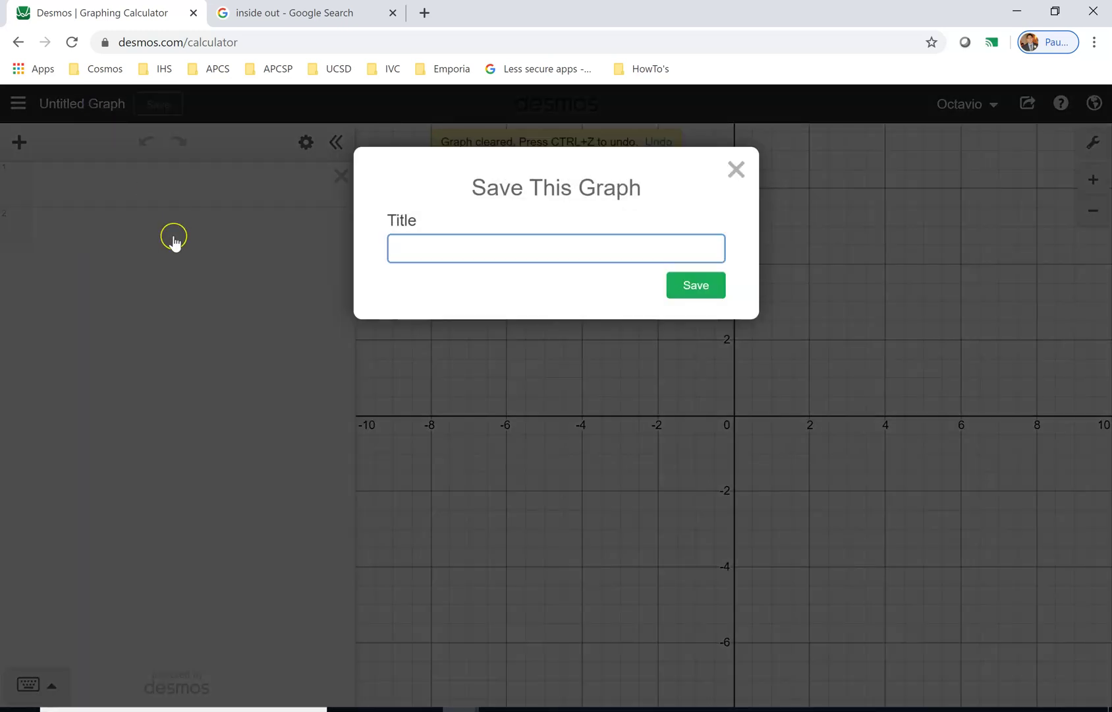
{"action": "type", "text": "Geomet"}
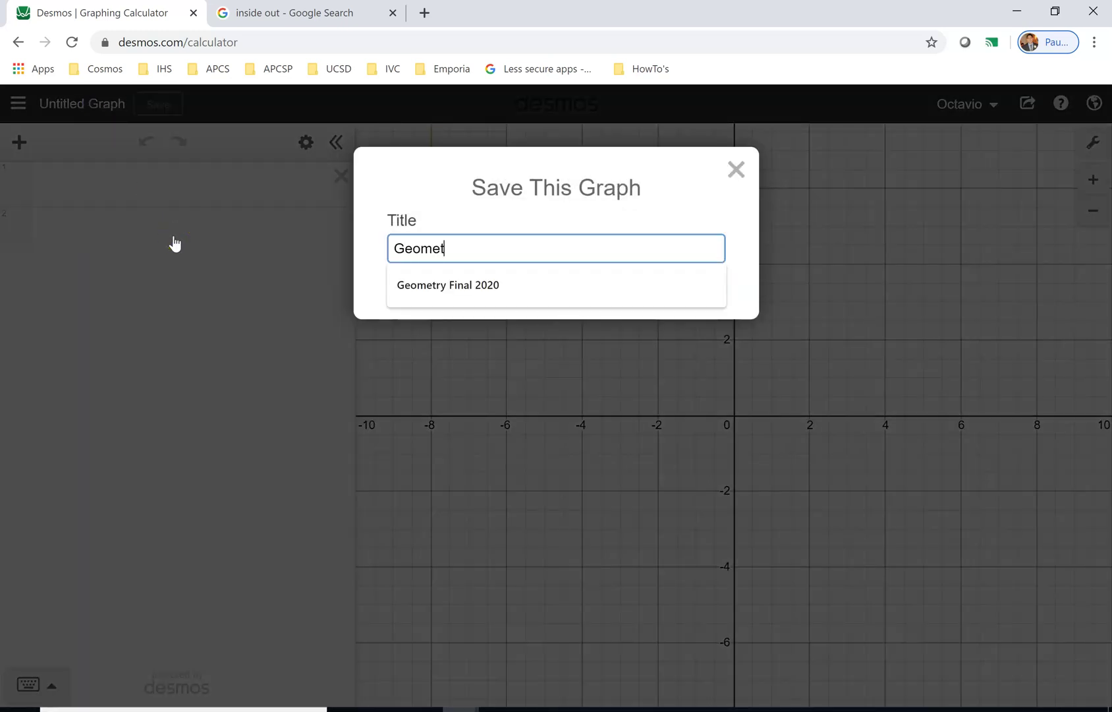
{"action": "type", "text": "ry Final 2"}
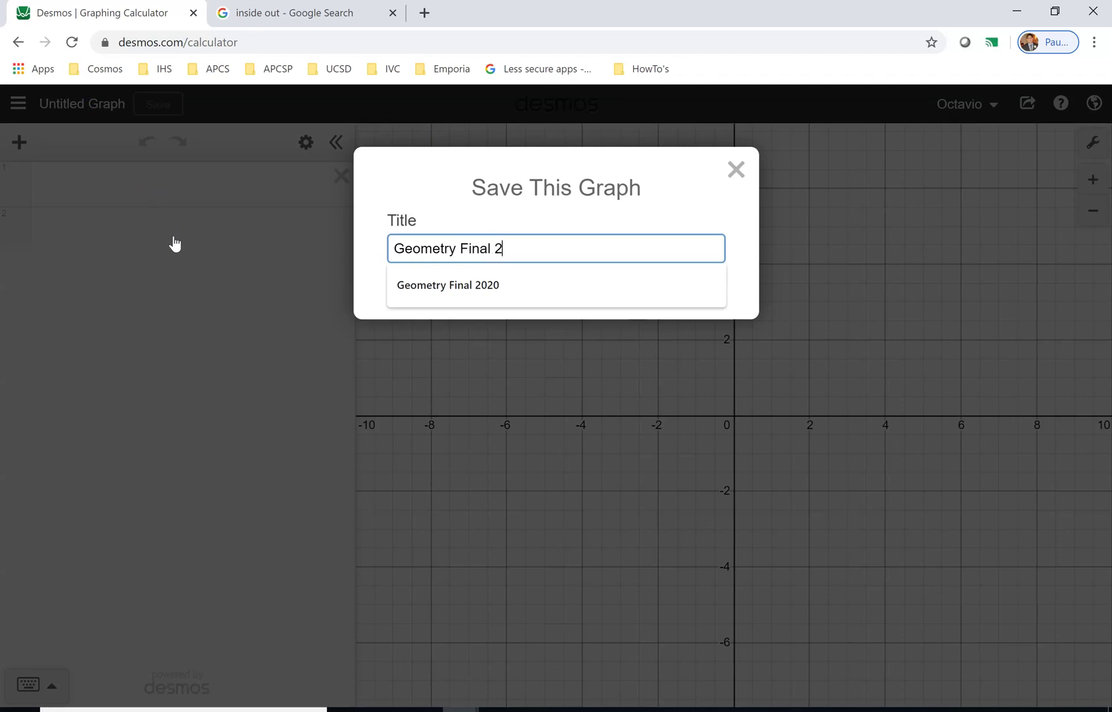
{"action": "type", "text": "020 Demo"}
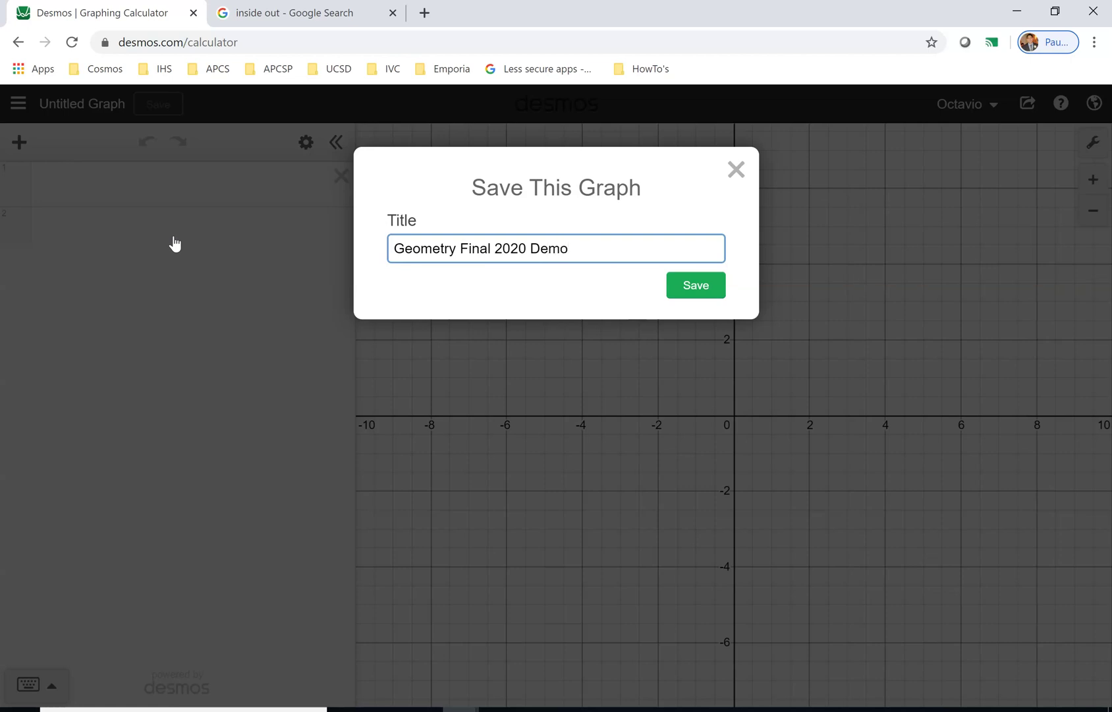
{"action": "left_click_drag", "start_coordinate": [531, 249], "coordinate": [377, 254]}
{"action": "left_click", "coordinate": [580, 249]}
{"action": "left_click_drag", "start_coordinate": [531, 248], "coordinate": [574, 254]}
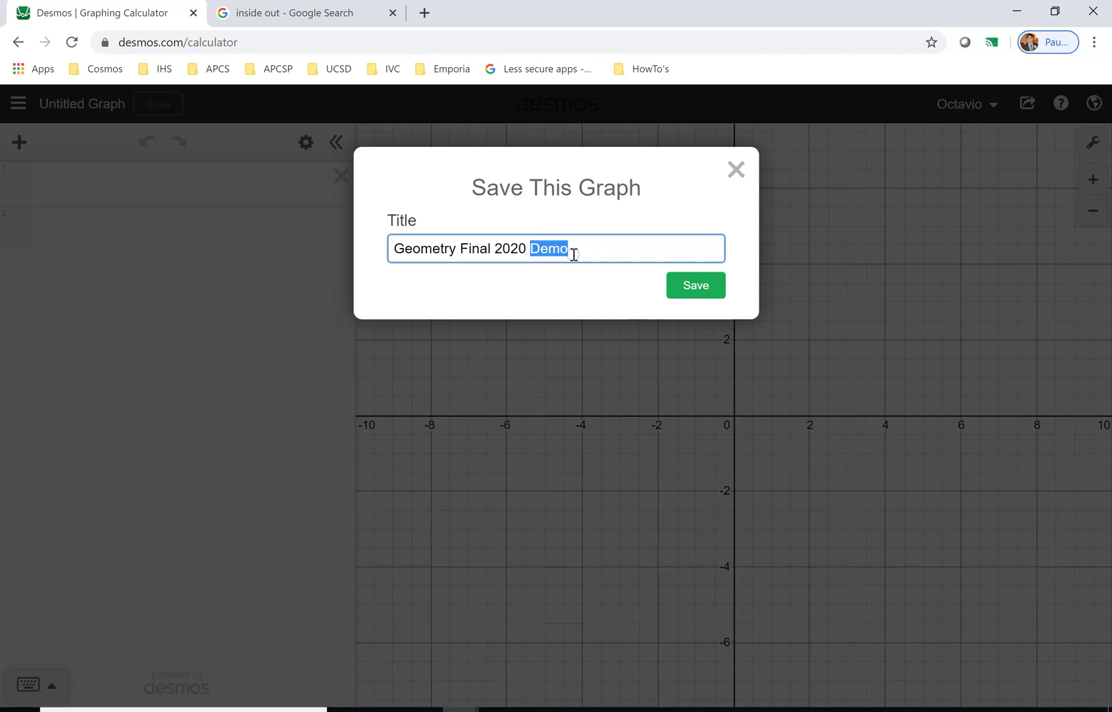
{"action": "type", "text": "Oct"}
{"action": "left_click", "coordinate": [700, 286]}
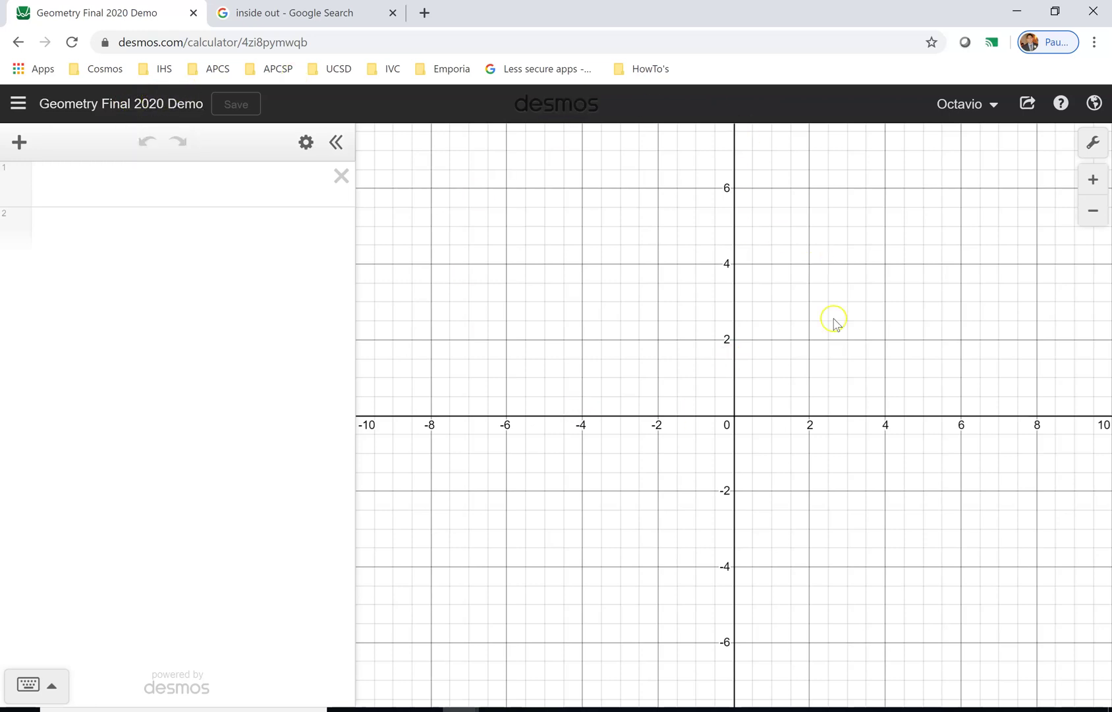
- Zoom in, zoom out to about ±40 units, then restore the default view
{"action": "left_click", "coordinate": [1094, 179]}
{"action": "left_click", "coordinate": [1094, 179]}
{"action": "left_click", "coordinate": [1094, 180]}
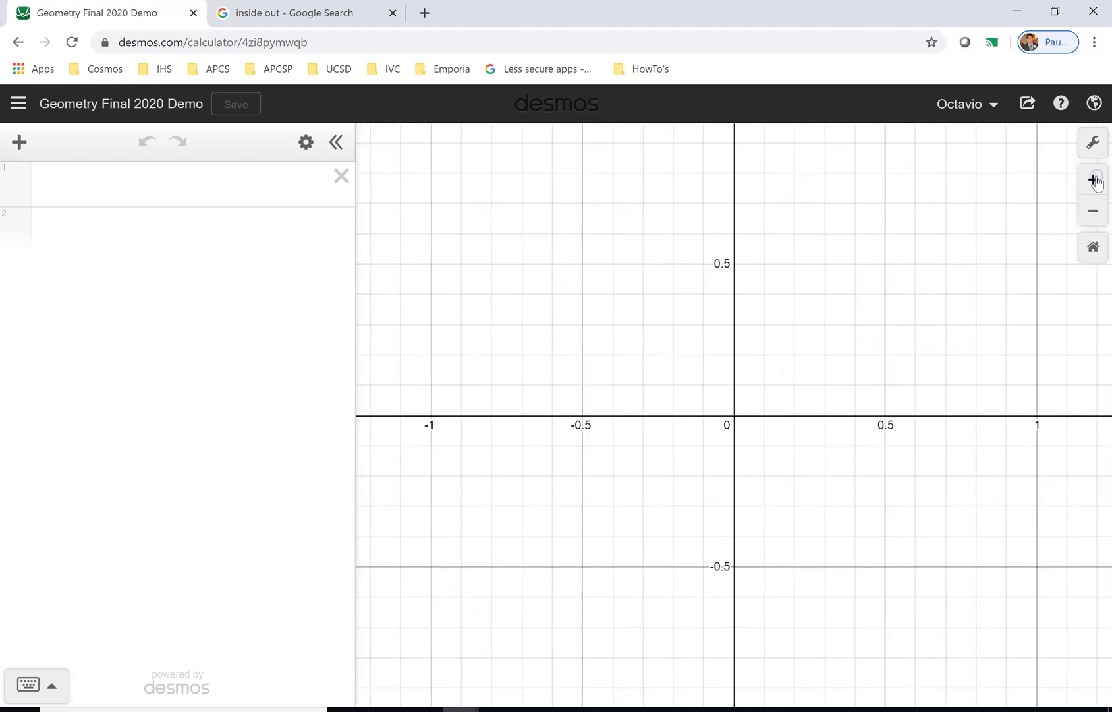
{"action": "left_click", "coordinate": [1092, 211]}
{"action": "left_click", "coordinate": [1093, 211]}
{"action": "left_click", "coordinate": [1093, 211]}
{"action": "left_click", "coordinate": [1093, 211]}
{"action": "left_click", "coordinate": [1093, 211]}
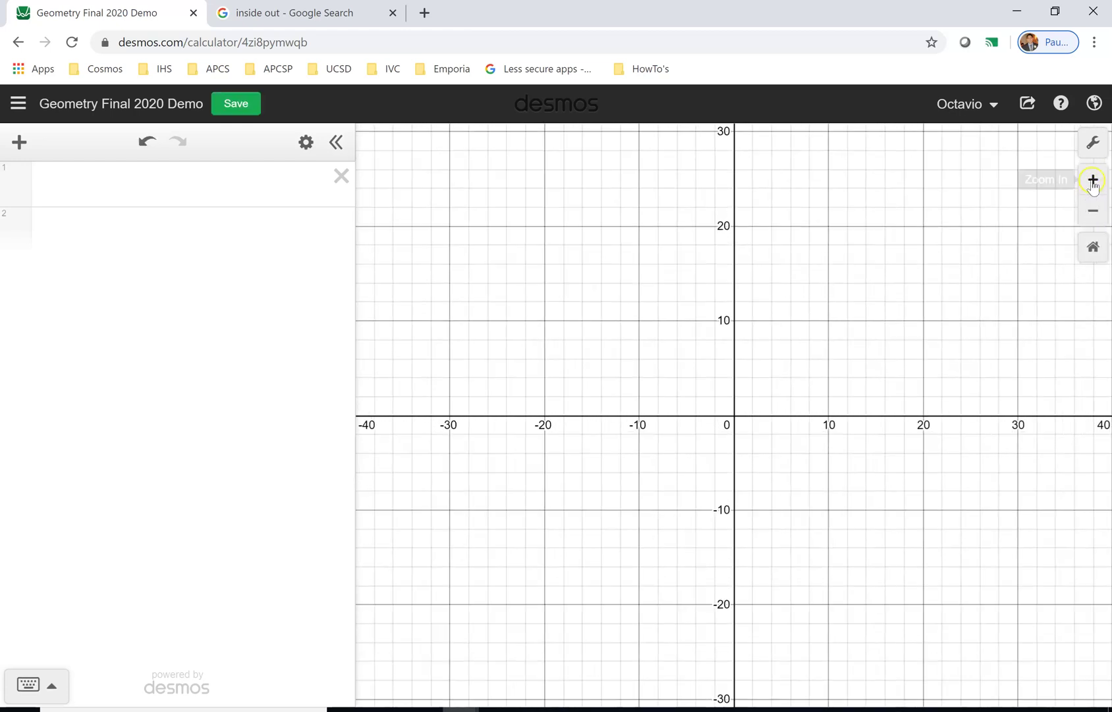
{"action": "left_click", "coordinate": [1094, 247]}
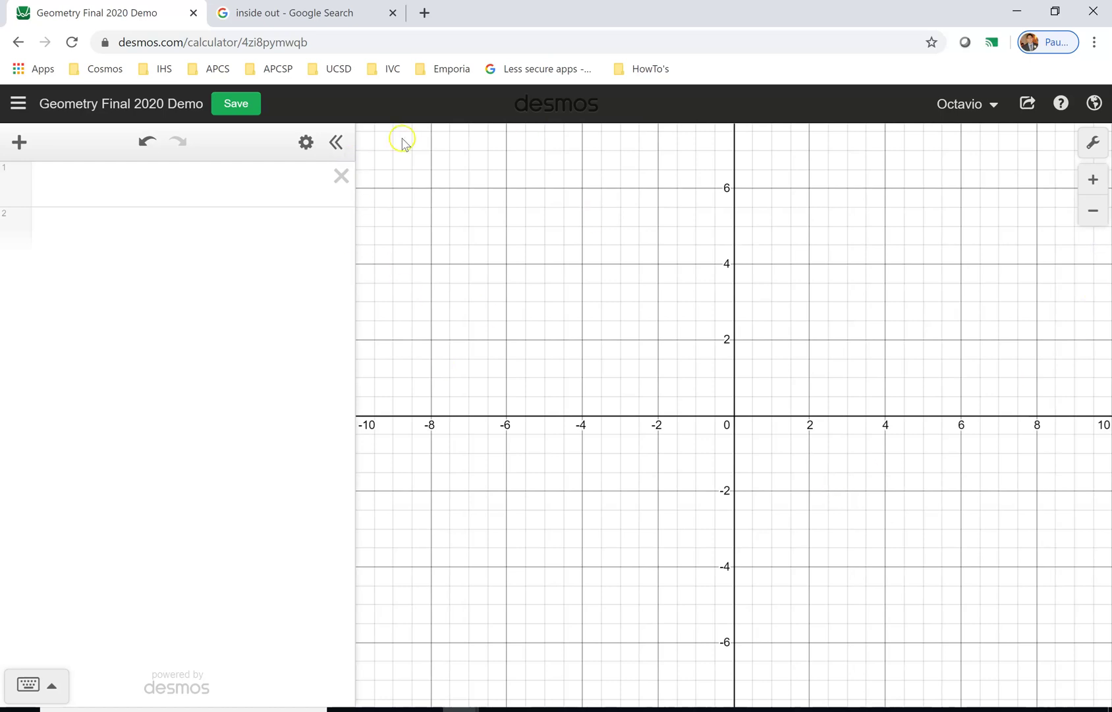
- Collapse and restore the expression list, check the account menu, and toggle edit mode
{"action": "left_click", "coordinate": [338, 144]}
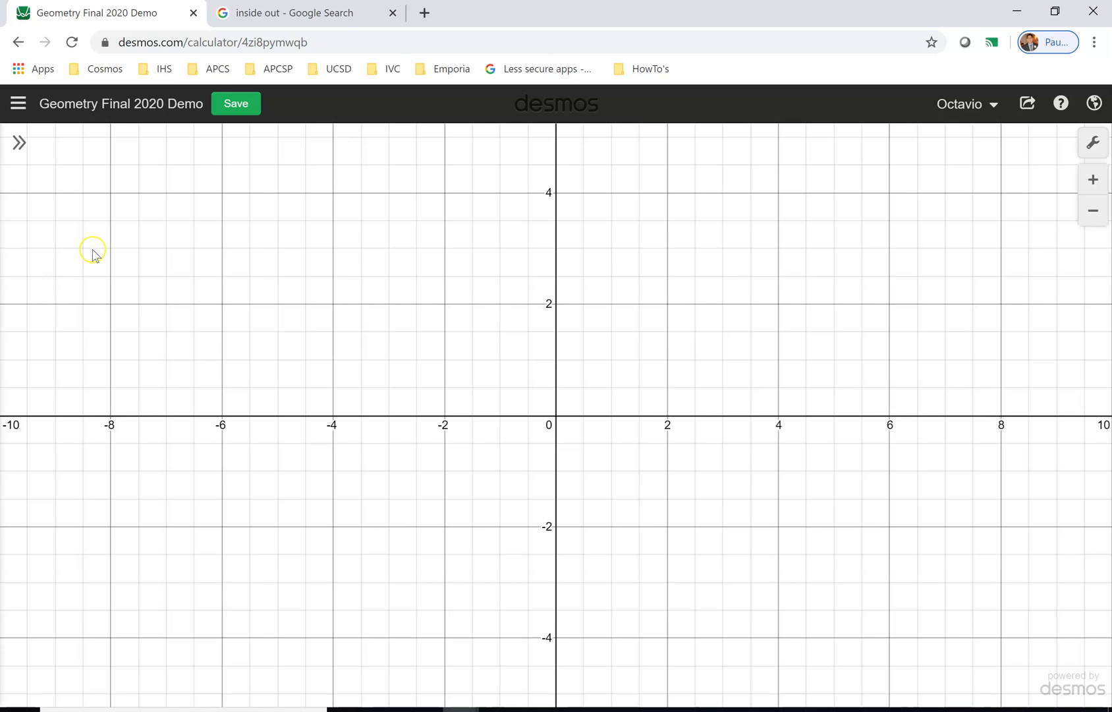
{"action": "left_click", "coordinate": [20, 142]}
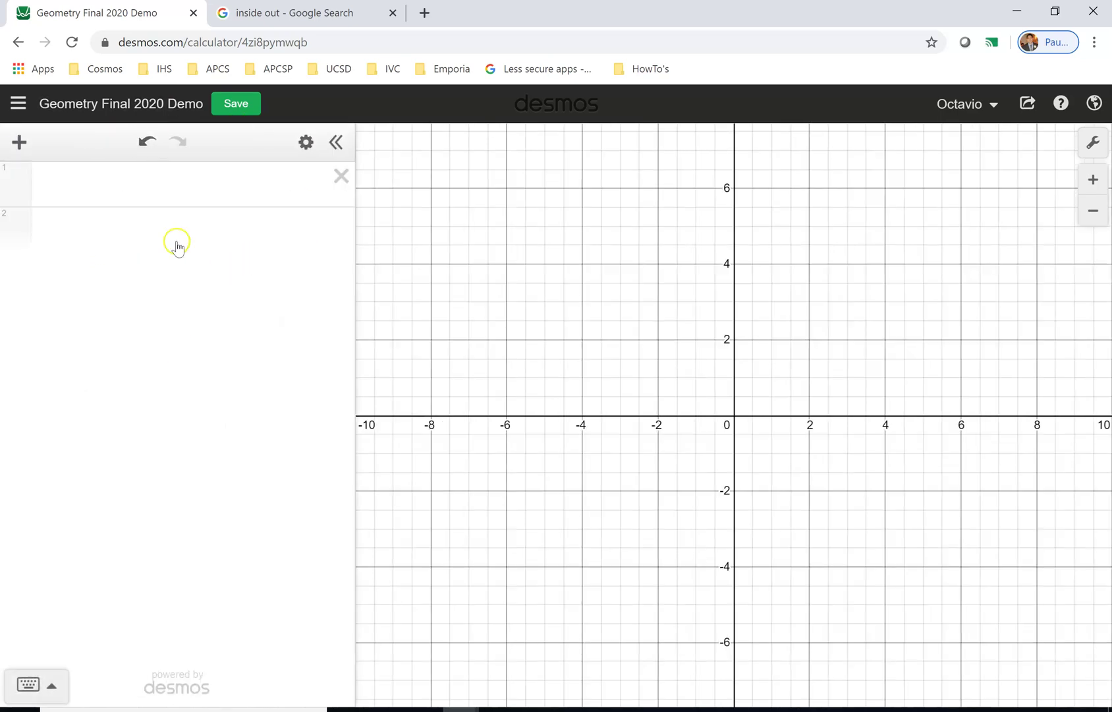
{"action": "left_click", "coordinate": [998, 106]}
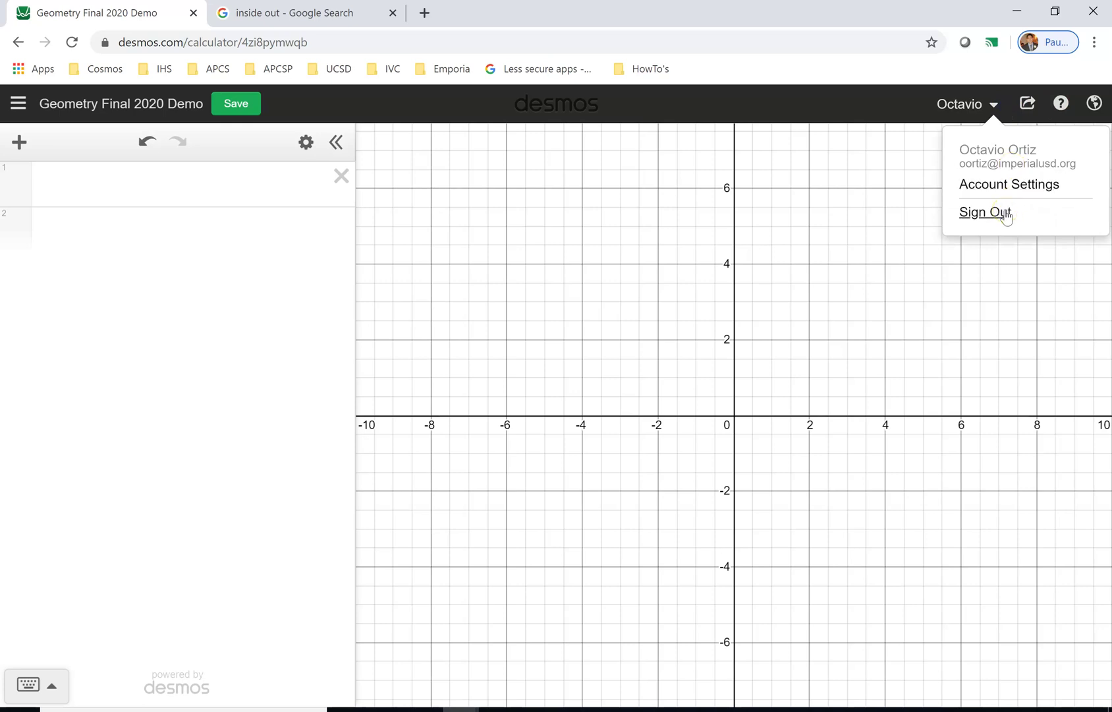
{"action": "left_click", "coordinate": [834, 263]}
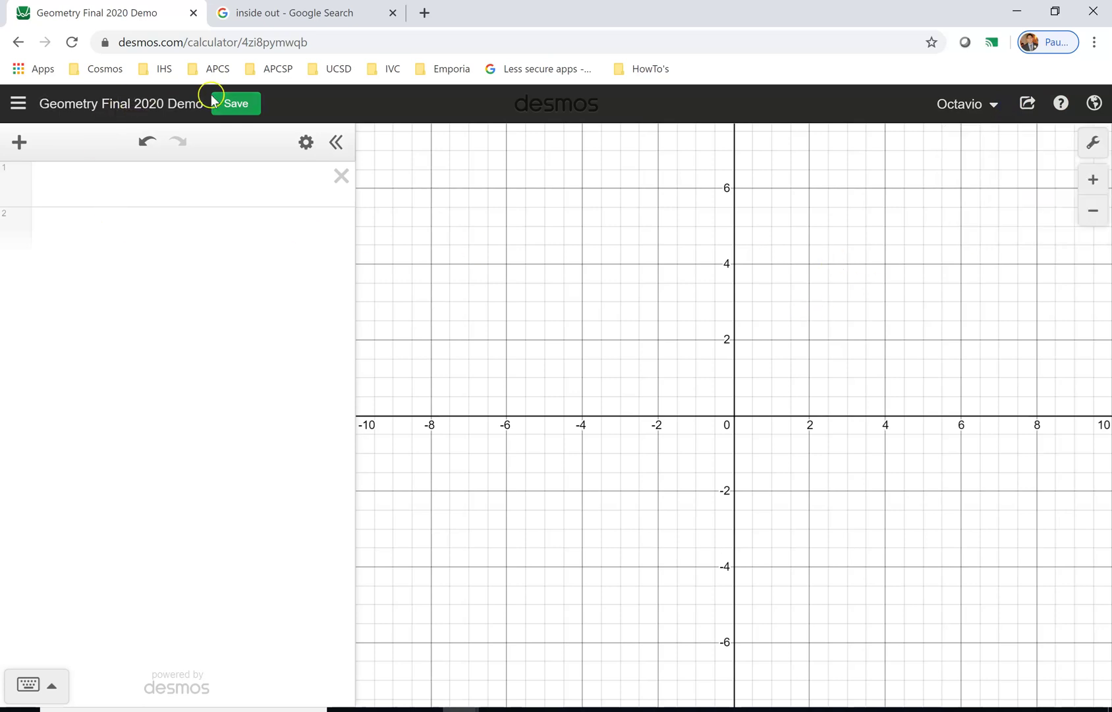
{"action": "left_click", "coordinate": [306, 142]}
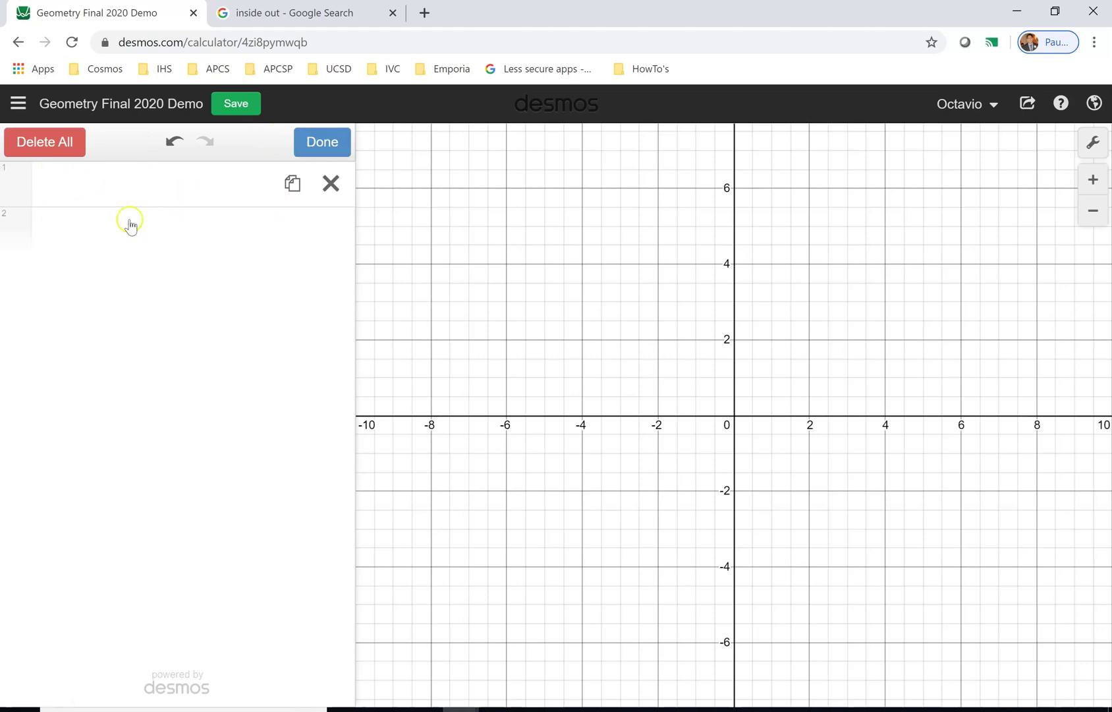
{"action": "left_click", "coordinate": [330, 150]}
- Plot the point (6,6), show its coordinates, and toggle its visibility back on
{"action": "left_click", "coordinate": [174, 182]}
{"action": "left_click", "coordinate": [243, 170]}
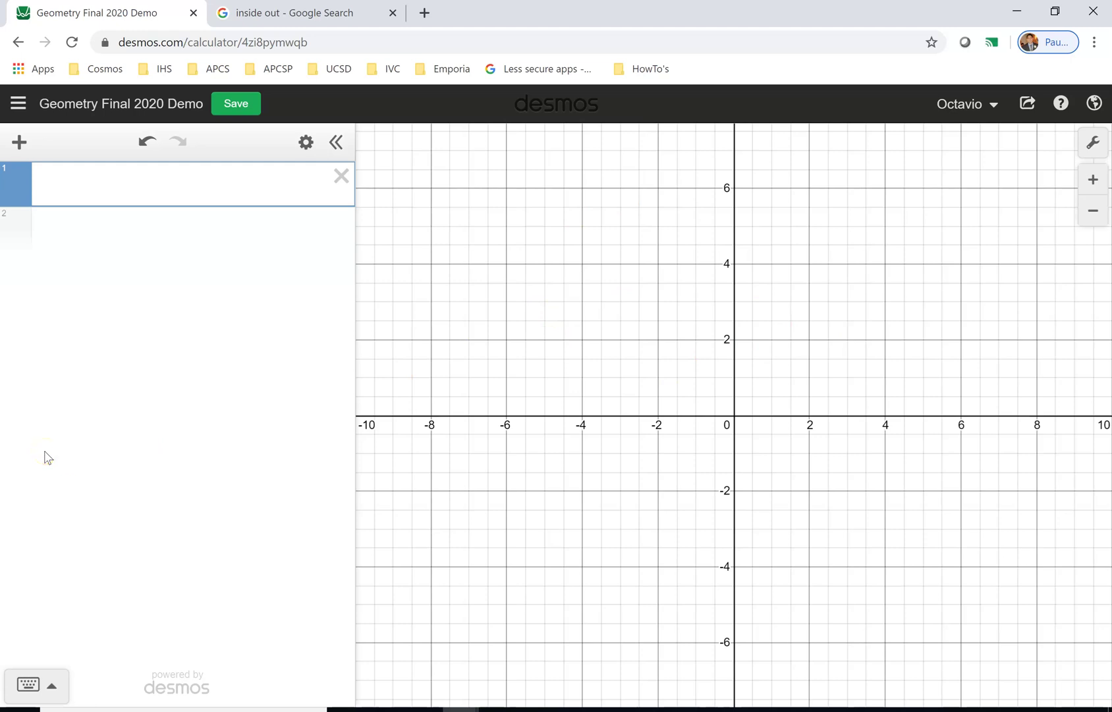
{"action": "type", "text": "("}
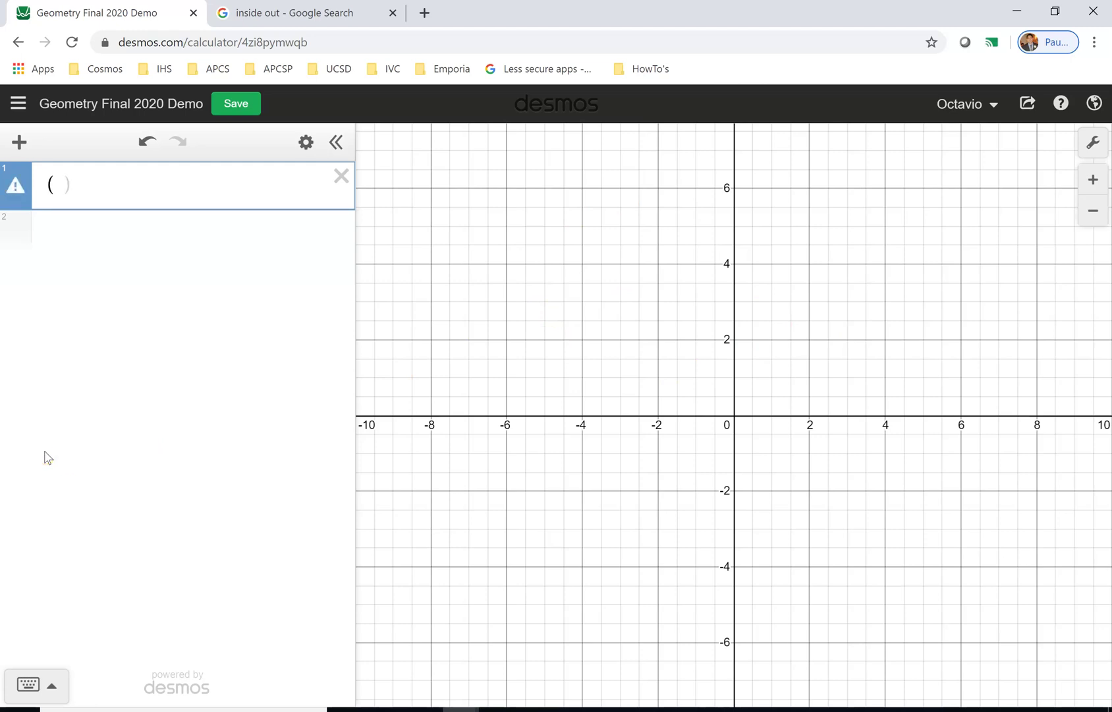
{"action": "type", "text": "6,6"}
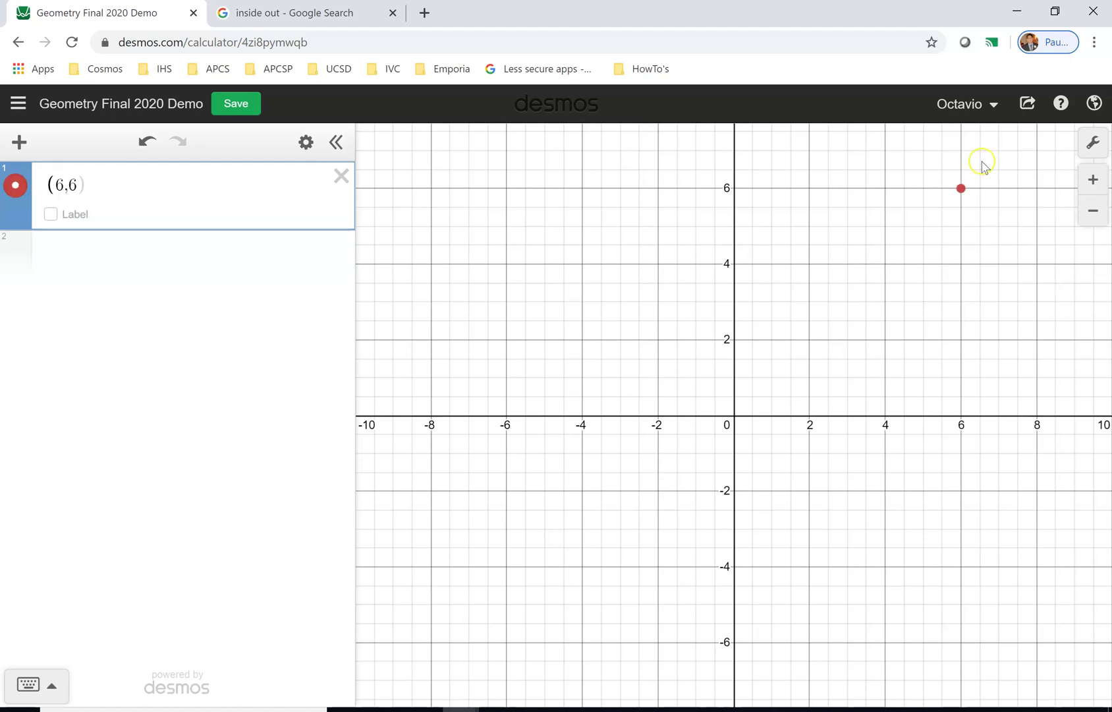
{"action": "left_click", "coordinate": [962, 189]}
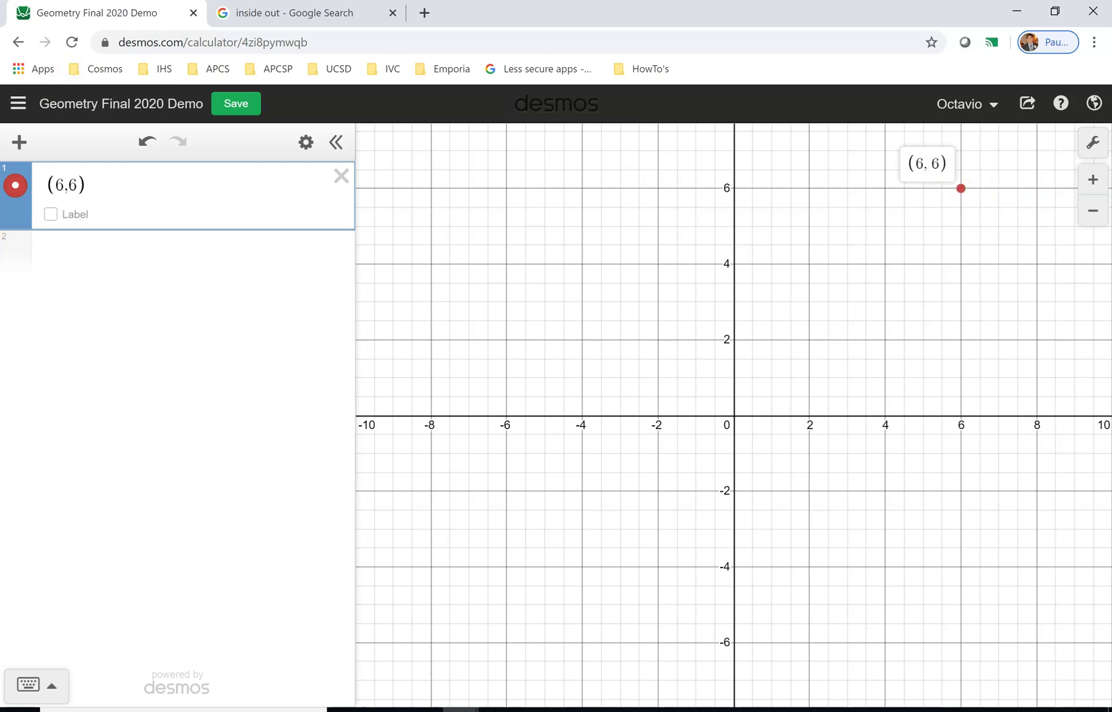
{"action": "left_click", "coordinate": [17, 189]}
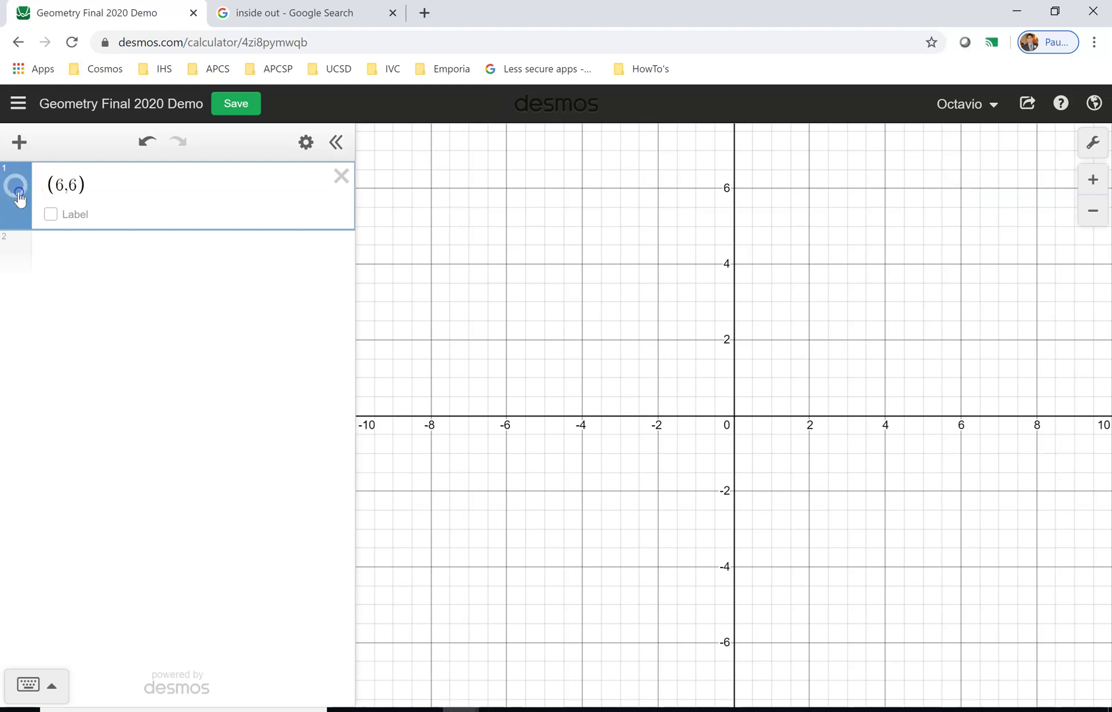
{"action": "left_click", "coordinate": [17, 188]}
{"action": "left_click", "coordinate": [18, 191]}
{"action": "left_click", "coordinate": [18, 191]}
{"action": "left_click", "coordinate": [19, 191]}
{"action": "left_click", "coordinate": [18, 191]}
- Give the point the label text P, then switch the label display off
{"action": "left_click", "coordinate": [51, 216]}
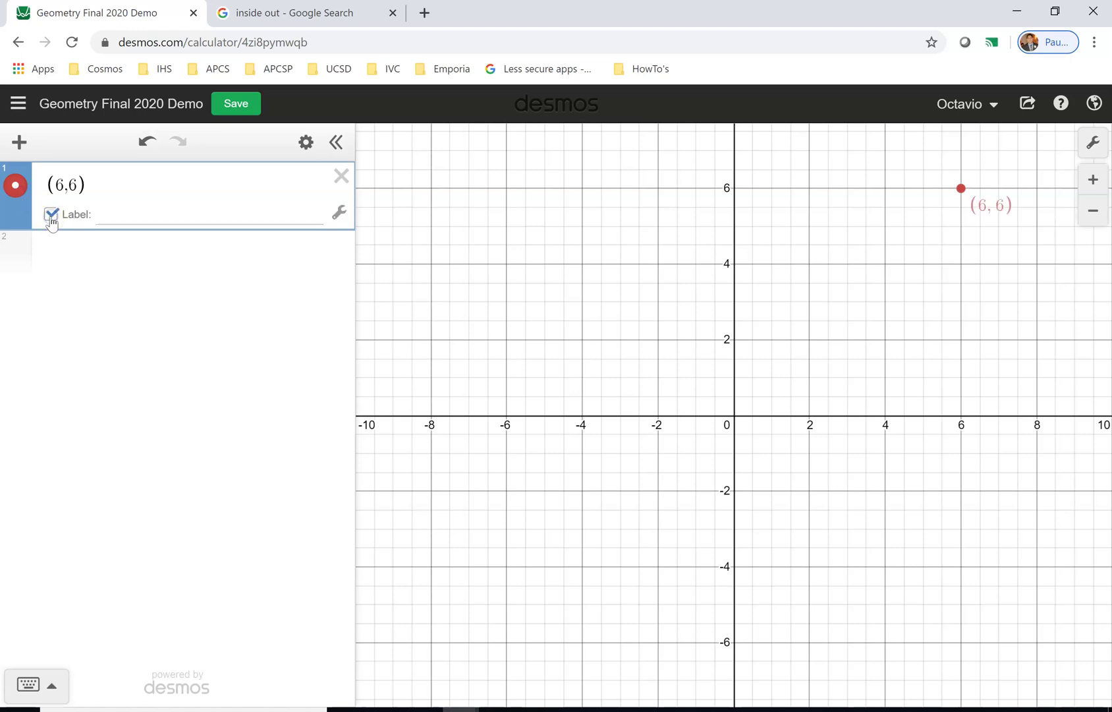
{"action": "left_click", "coordinate": [150, 215]}
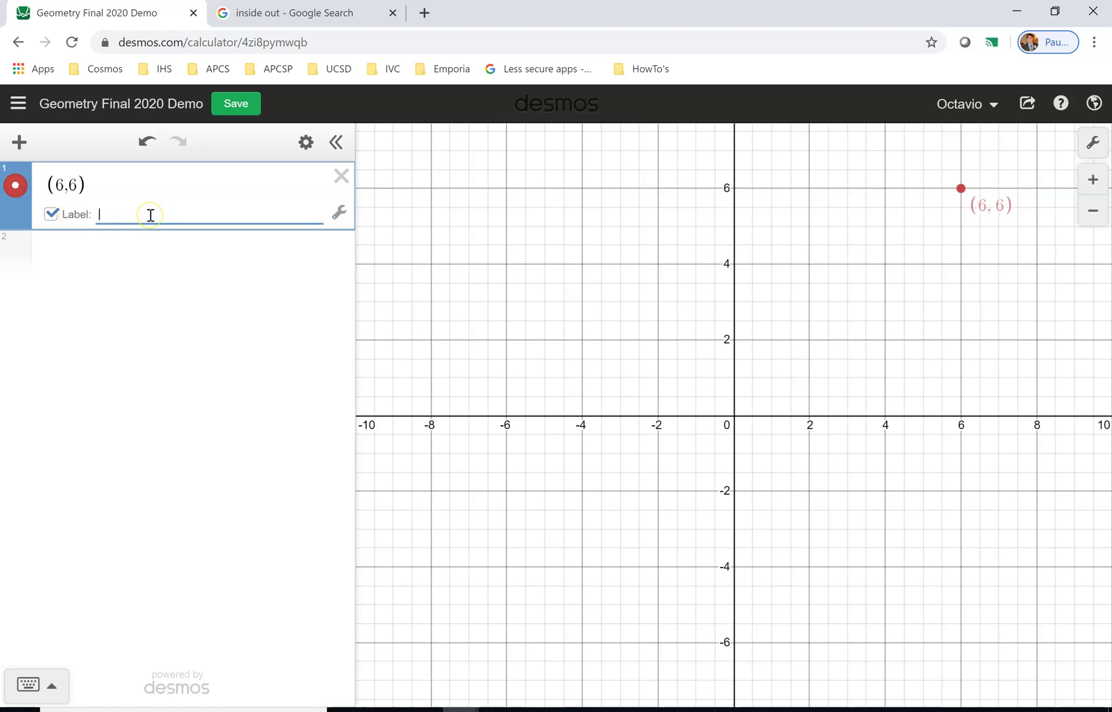
{"action": "type", "text": "P"}
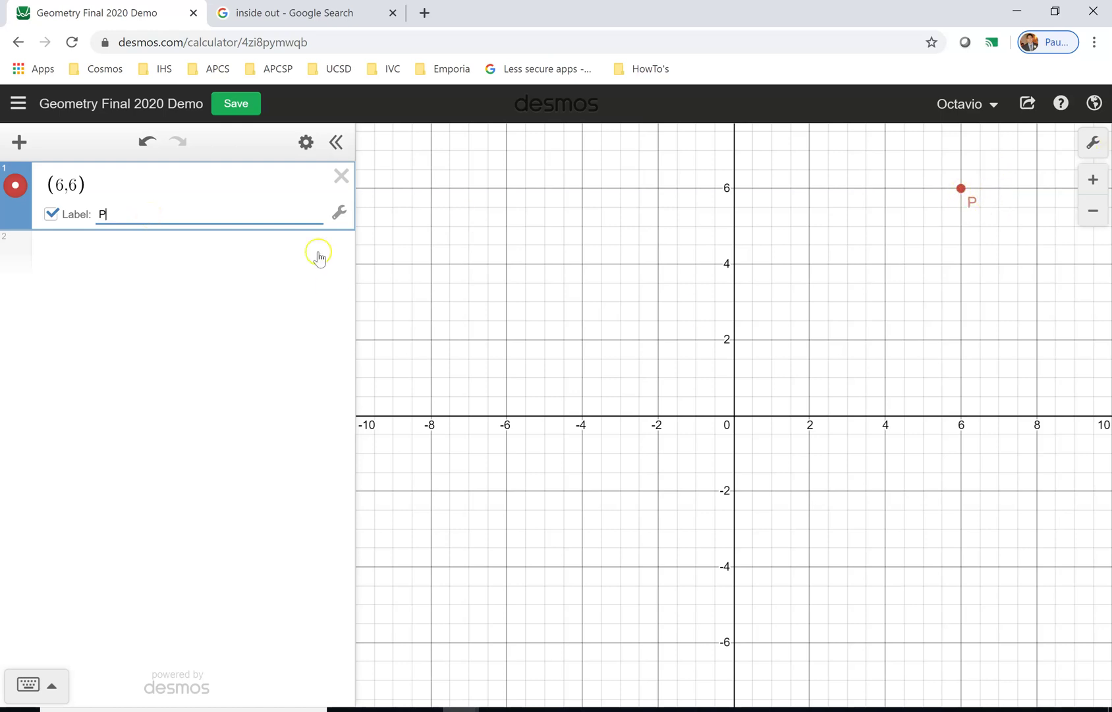
{"action": "left_click", "coordinate": [49, 215]}
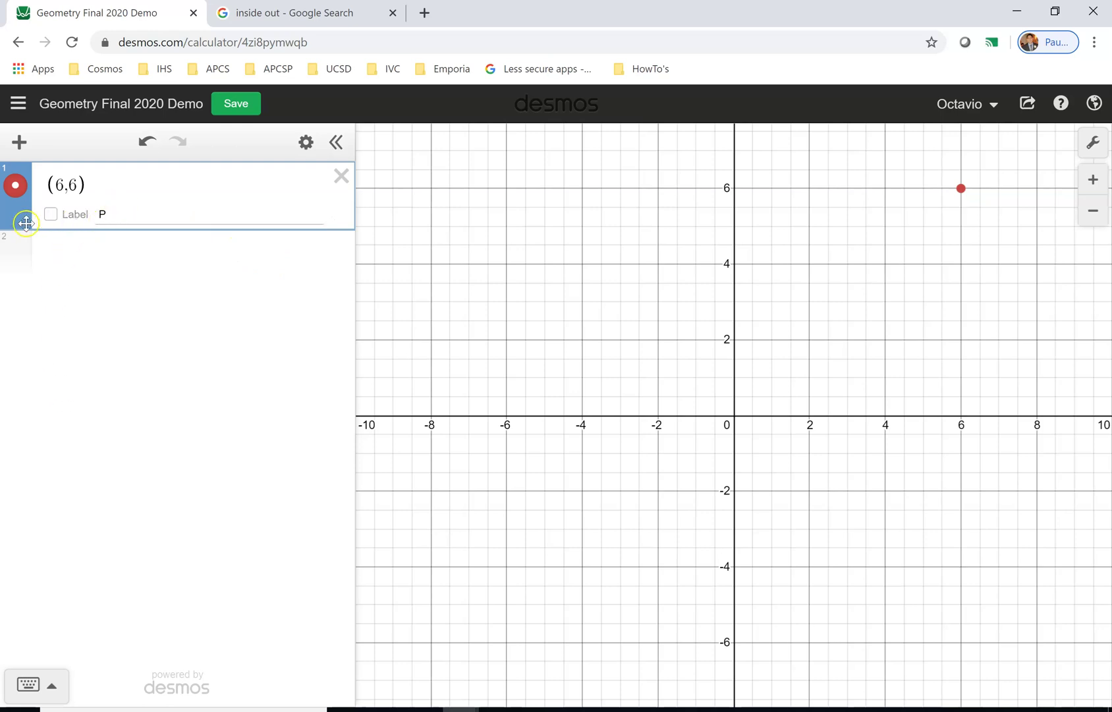
- Add the line y=3x−2 in row 2
{"action": "left_click", "coordinate": [90, 252]}
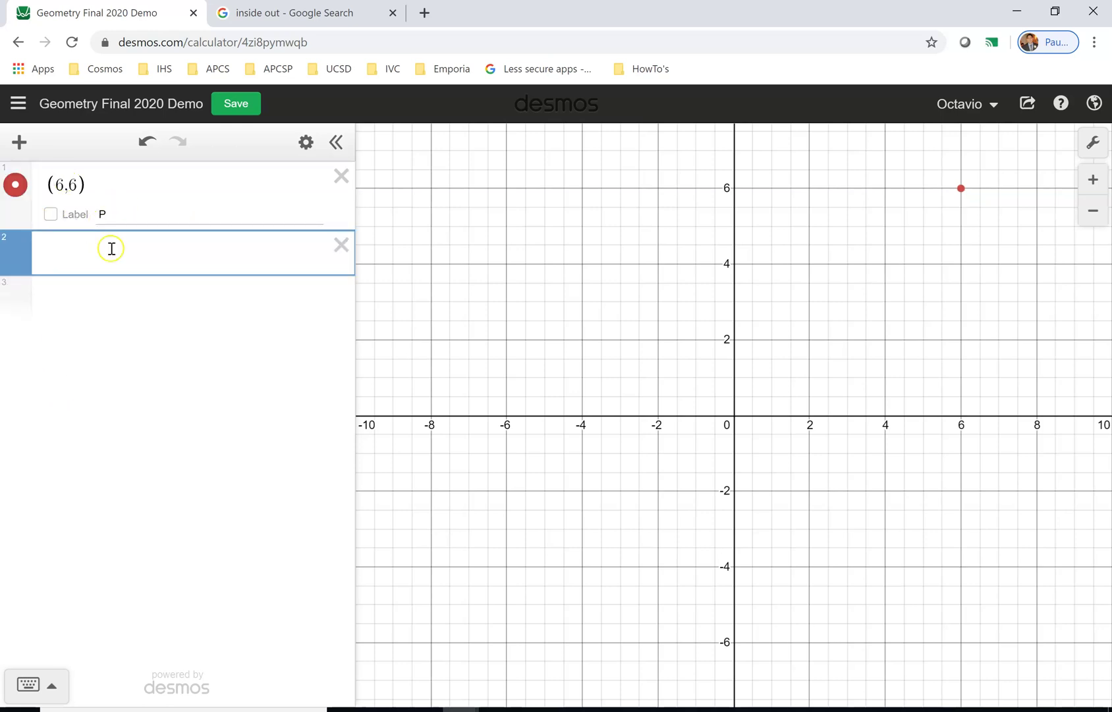
{"action": "type", "text": "y="}
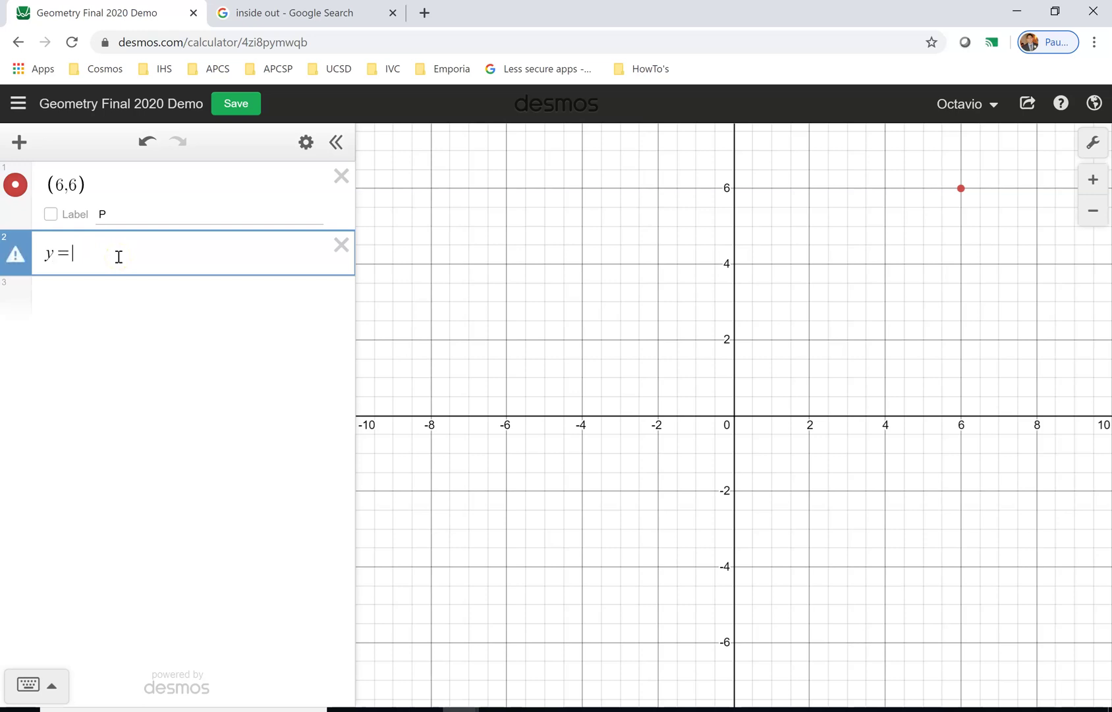
{"action": "type", "text": "3x-2"}
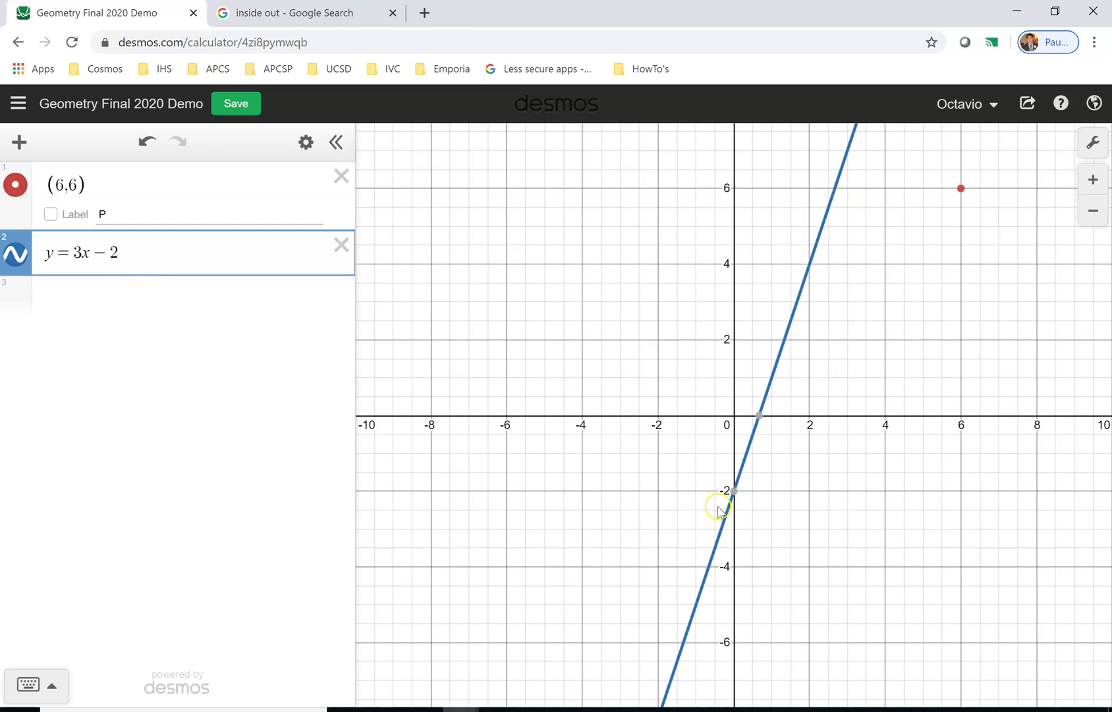
{"action": "left_click", "coordinate": [26, 259]}
{"action": "left_click", "coordinate": [26, 260]}
- Add the parabola y=2(x−2)²−3 in row 3 and hide both graphs
{"action": "left_click", "coordinate": [119, 294]}
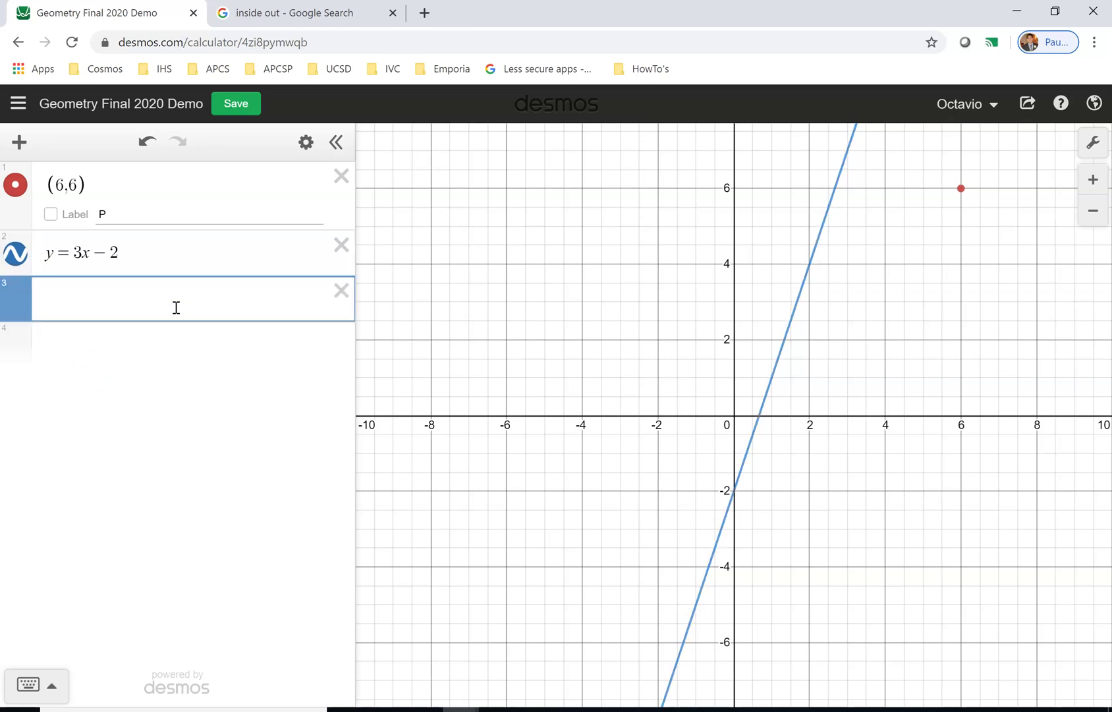
{"action": "type", "text": "y=2(x"}
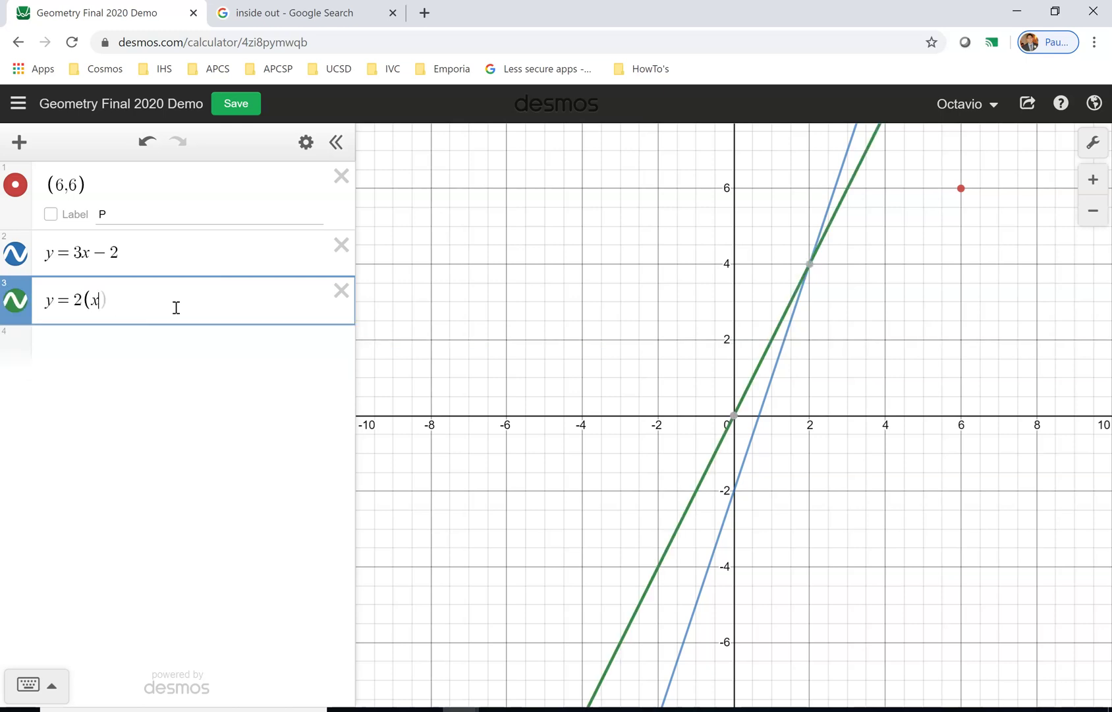
{"action": "type", "text": "-2"}
{"action": "key", "text": "BackSpace"}
{"action": "key", "text": "BackSpace"}
{"action": "type", "text": "-2"}
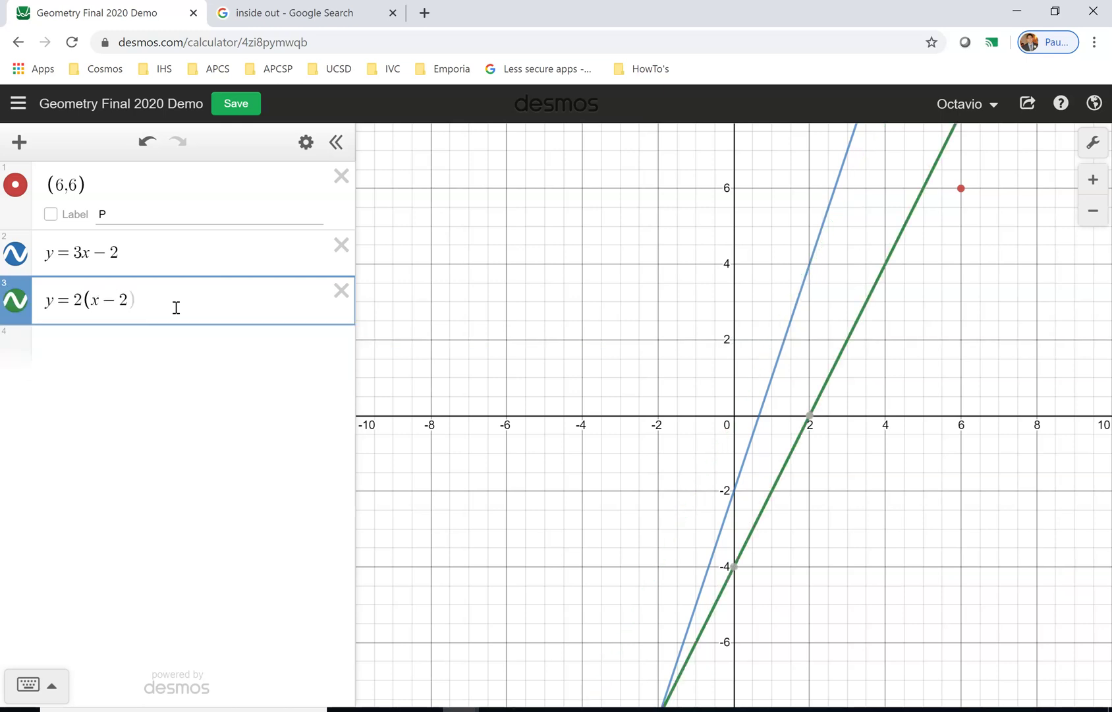
{"action": "type", "text": ")^2"}
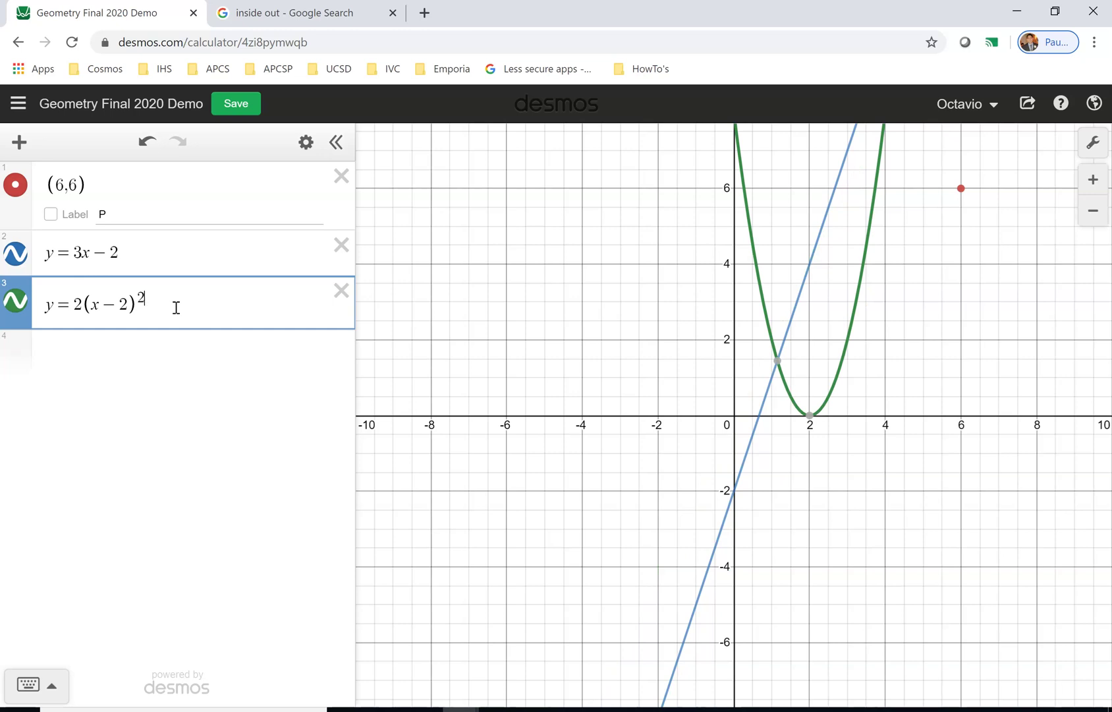
{"action": "type", "text": "-3"}
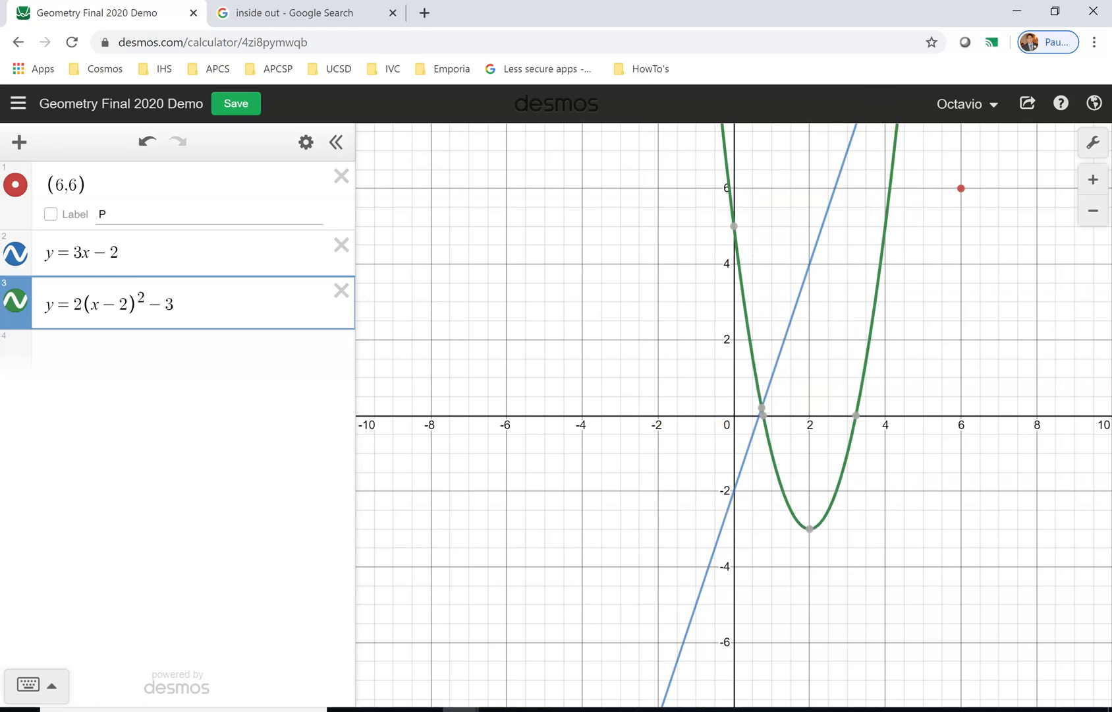
{"action": "left_click", "coordinate": [18, 303]}
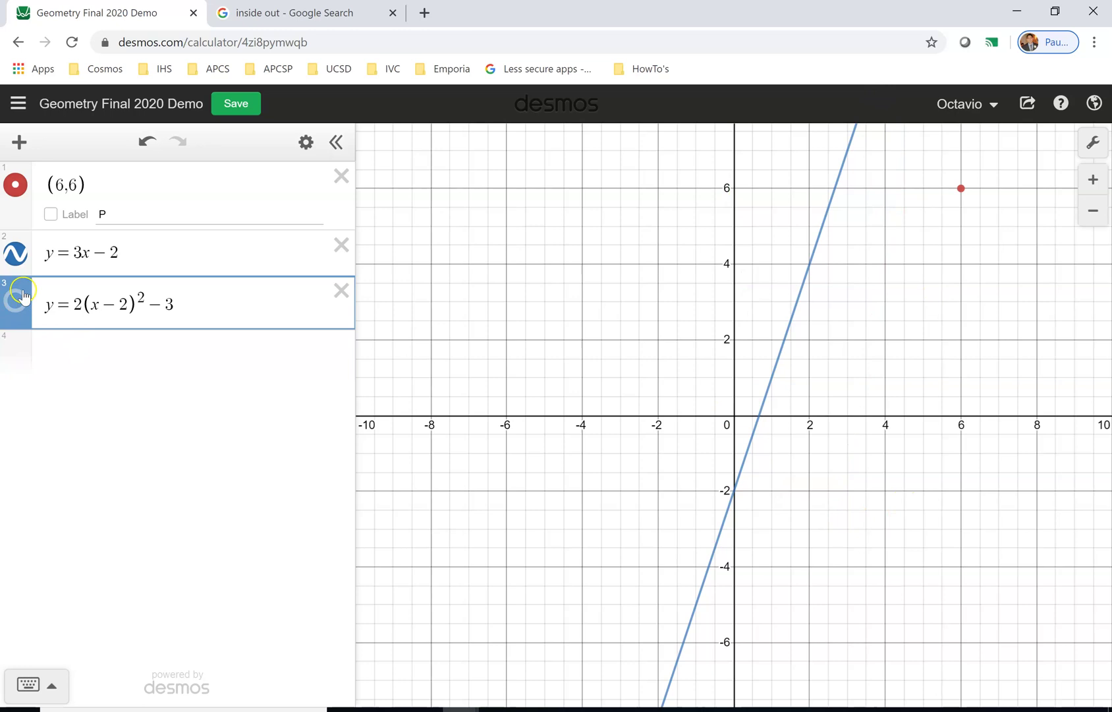
{"action": "left_click", "coordinate": [15, 253]}
- Hide the point (6,6), then delete the parabola, the line and the point
{"action": "left_click", "coordinate": [27, 185]}
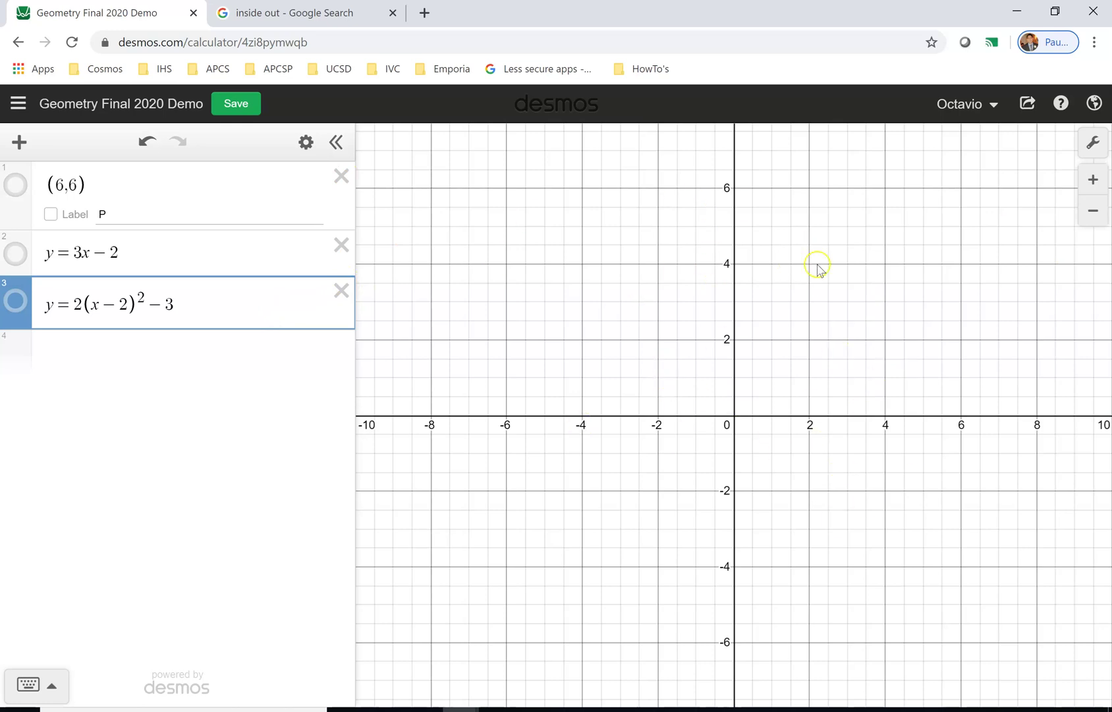
{"action": "left_click", "coordinate": [342, 290]}
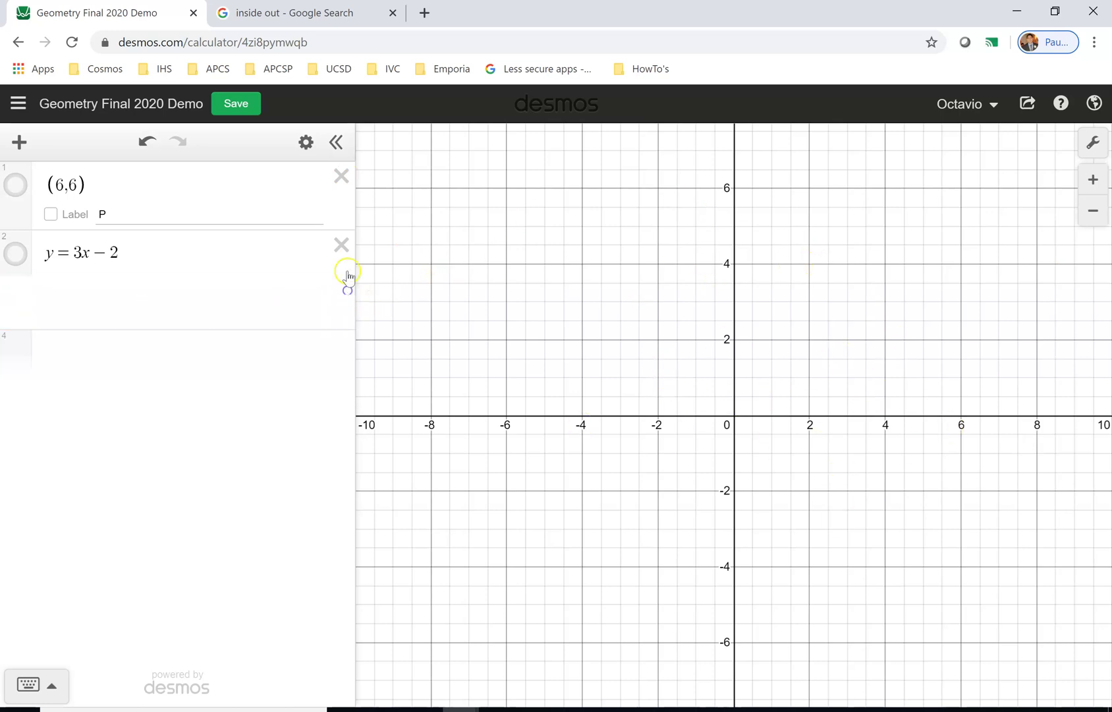
{"action": "left_click", "coordinate": [342, 245]}
{"action": "left_click", "coordinate": [342, 177]}
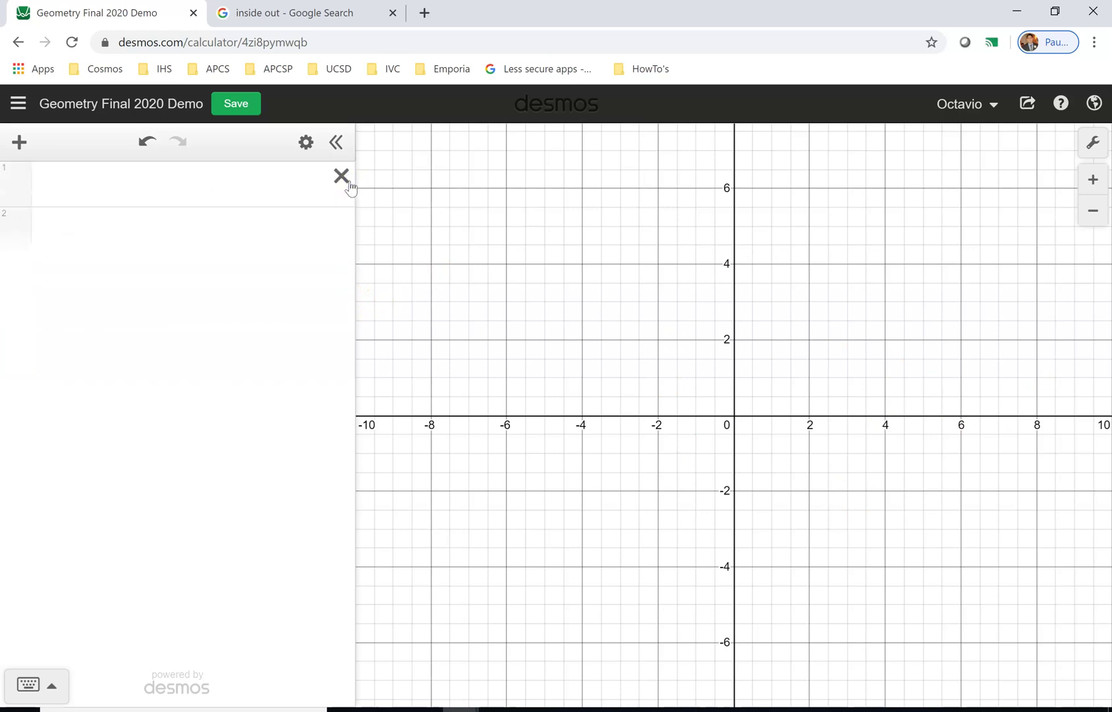
- Return to the 'inside out' Google Images results previewing the Inside Out Wikia Anger image
{"action": "left_click", "coordinate": [344, 19]}
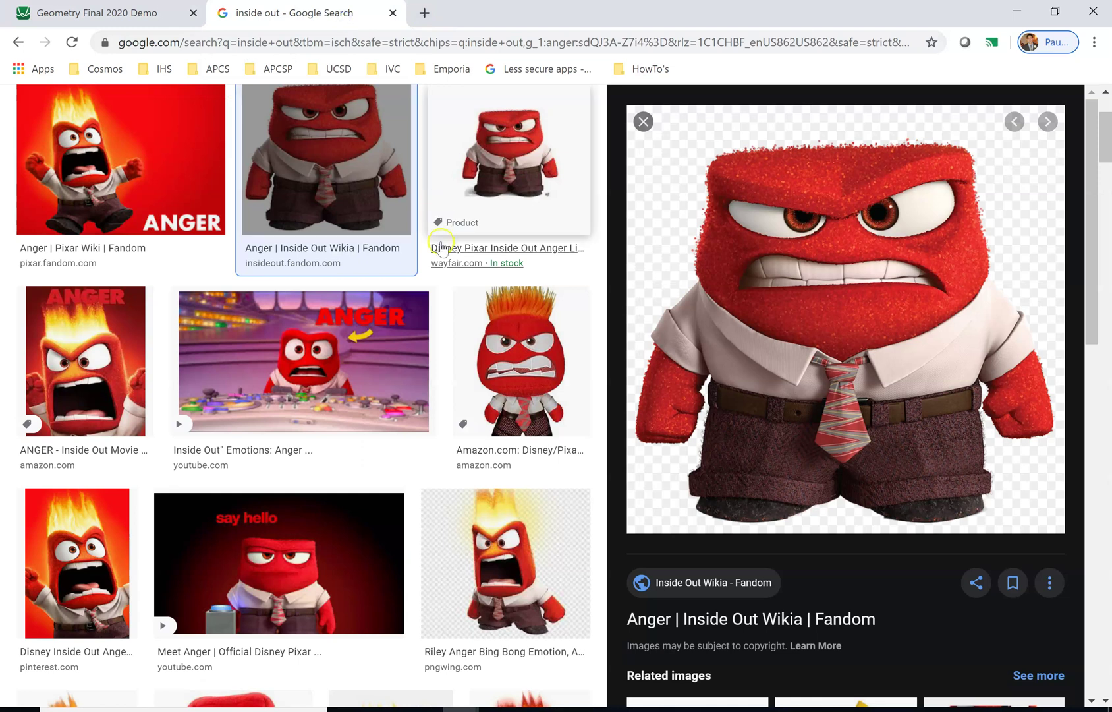
{"action": "scroll", "coordinate": [441, 247], "scroll_direction": "up", "scroll_amount": 3}
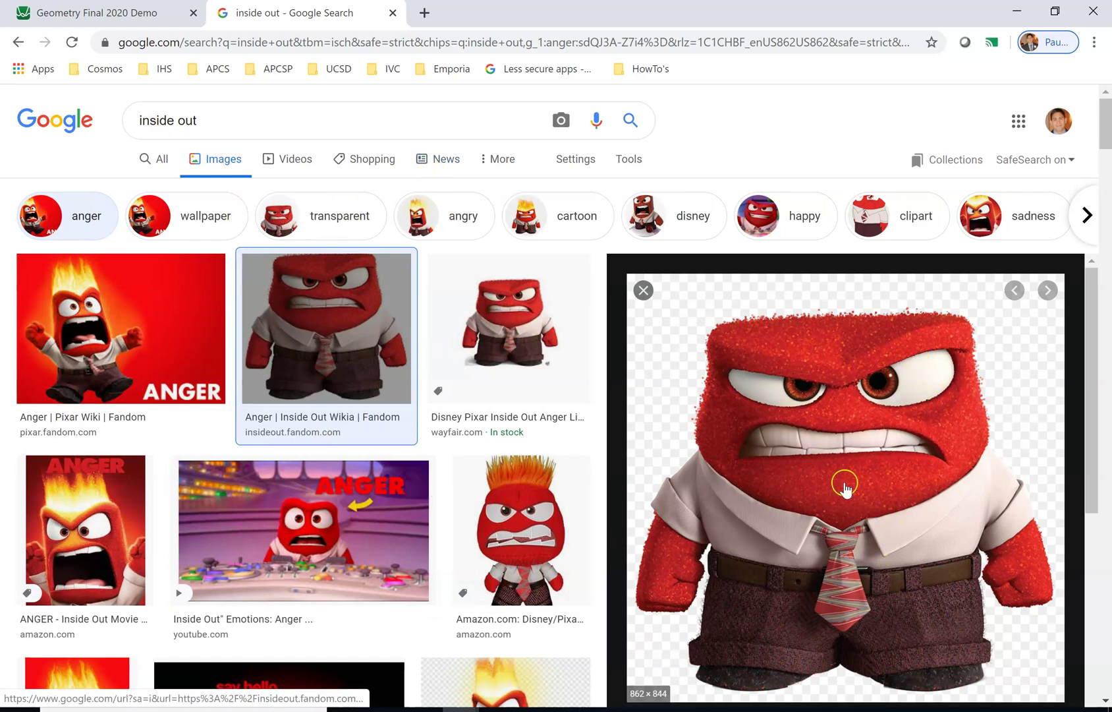
{"action": "scroll", "coordinate": [514, 360], "scroll_direction": "down", "scroll_amount": 1}
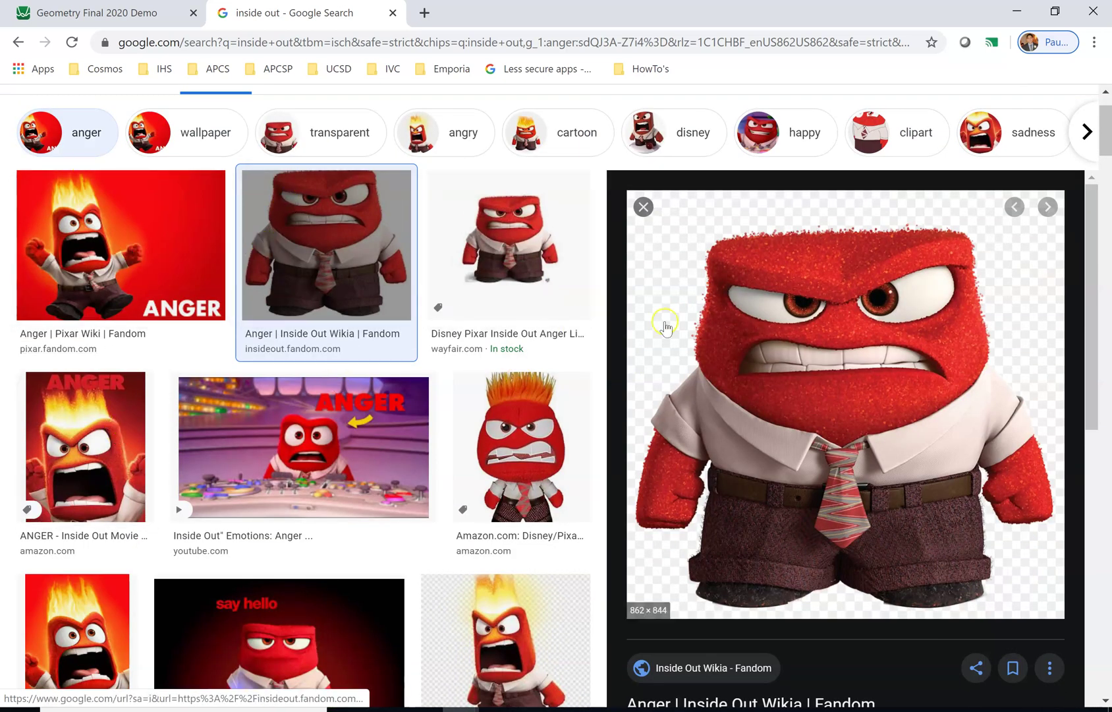
- Save the Anger image to Documents as ANGER_Fullbody_Render.png, replacing the existing copy
{"action": "right_click", "coordinate": [838, 312]}
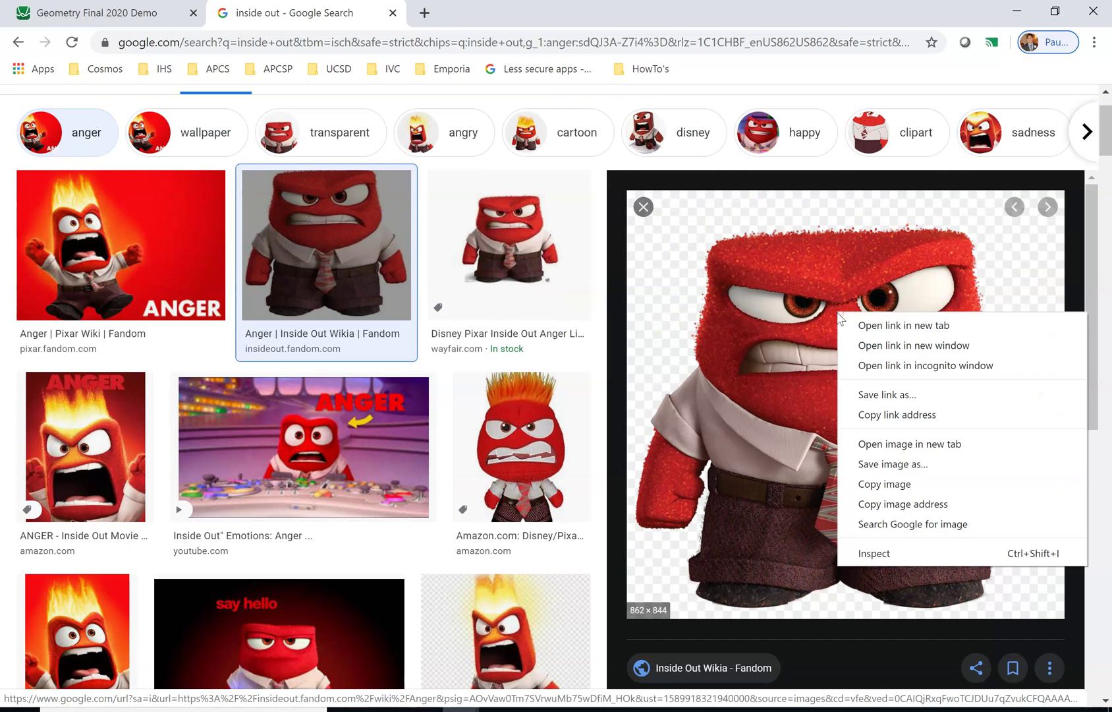
{"action": "left_click", "coordinate": [888, 465]}
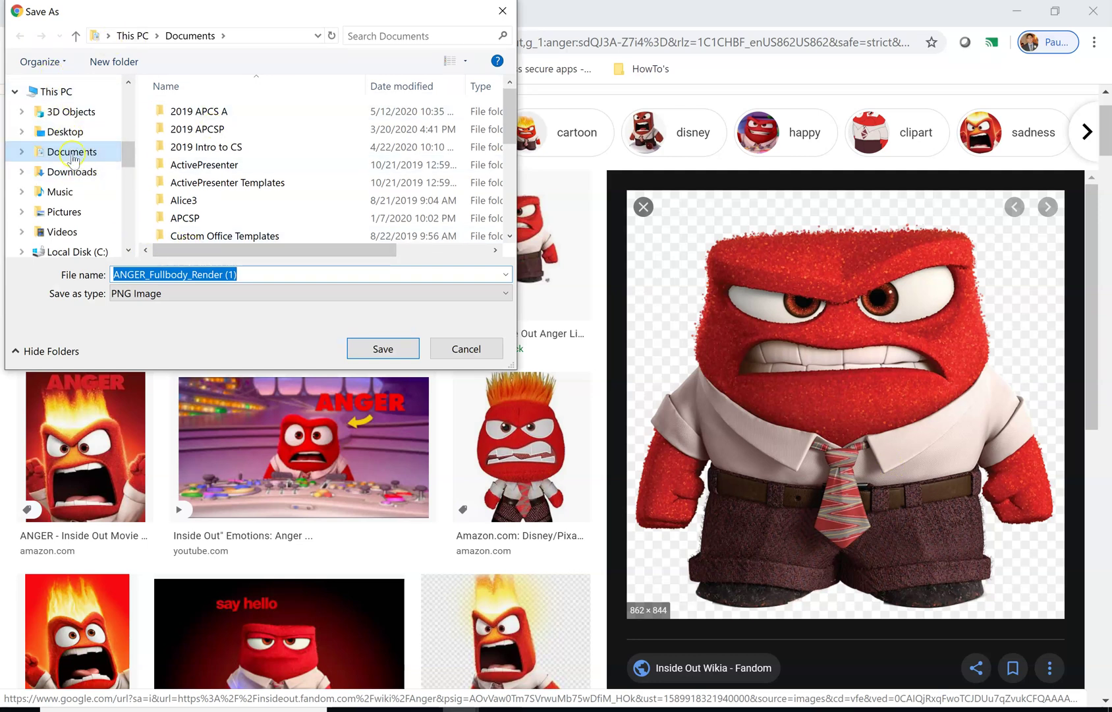
{"action": "left_click", "coordinate": [73, 155]}
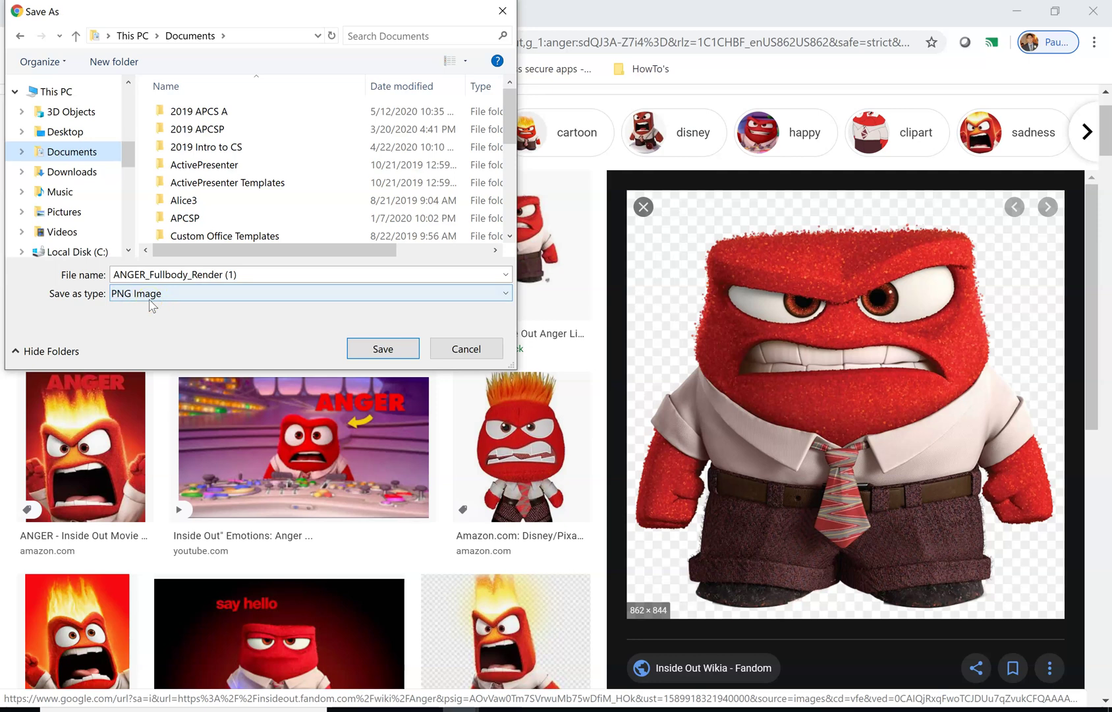
{"action": "left_click", "coordinate": [227, 273]}
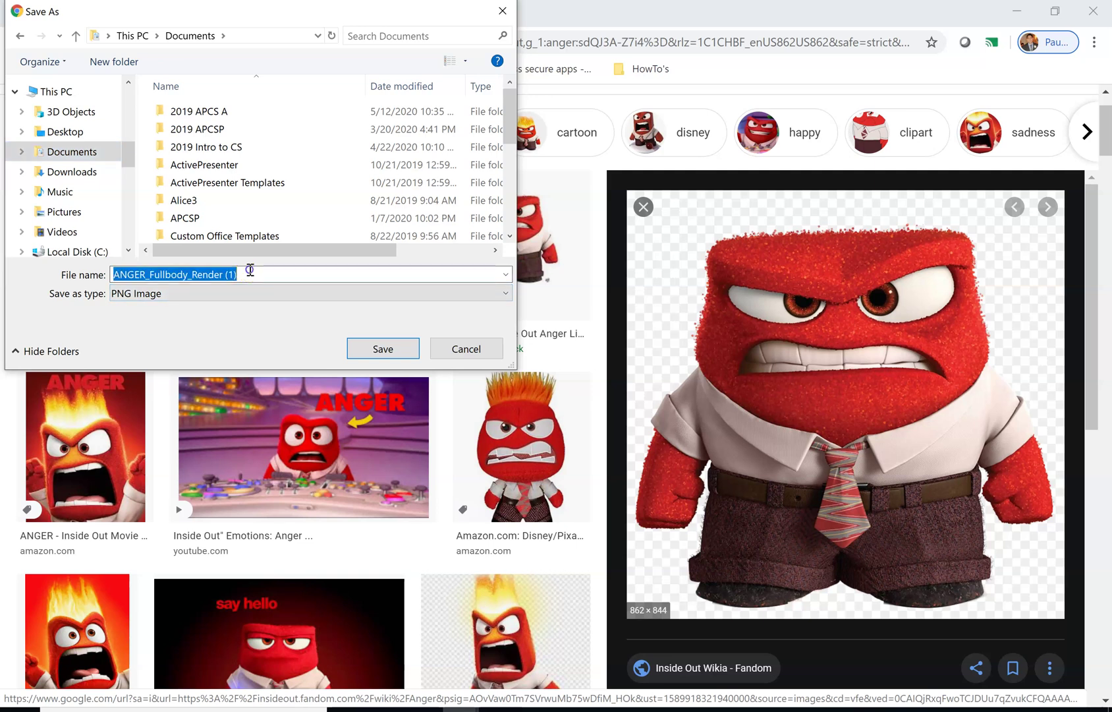
{"action": "scroll", "coordinate": [288, 197], "scroll_direction": "down", "scroll_amount": 5}
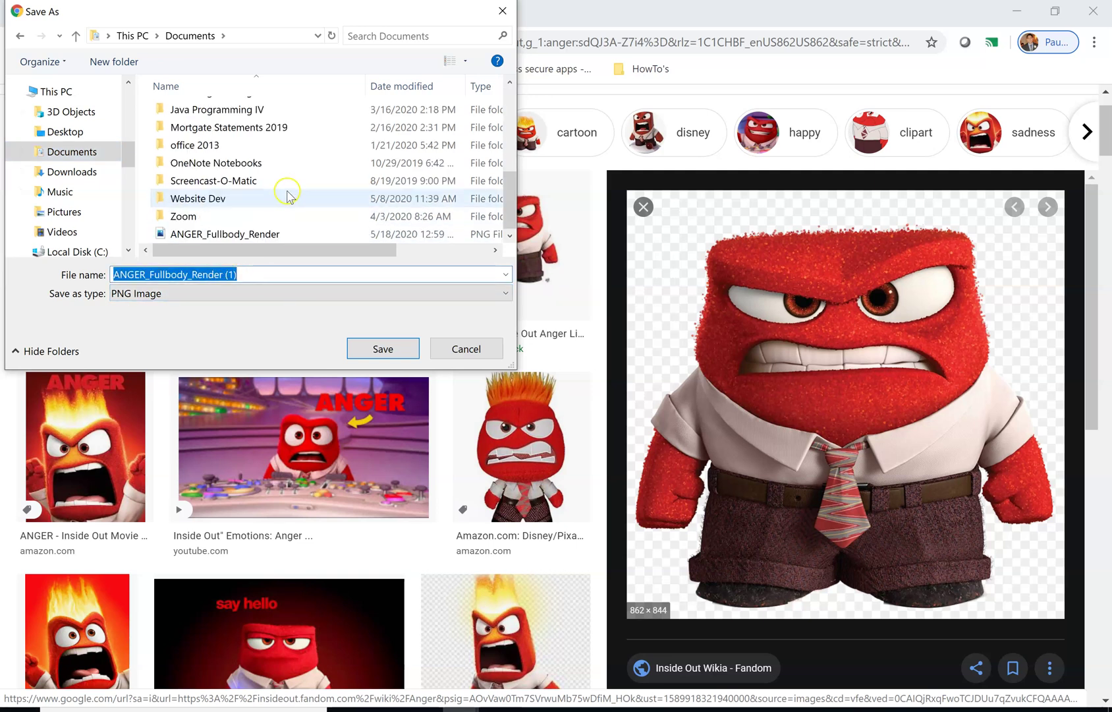
{"action": "left_click", "coordinate": [246, 235]}
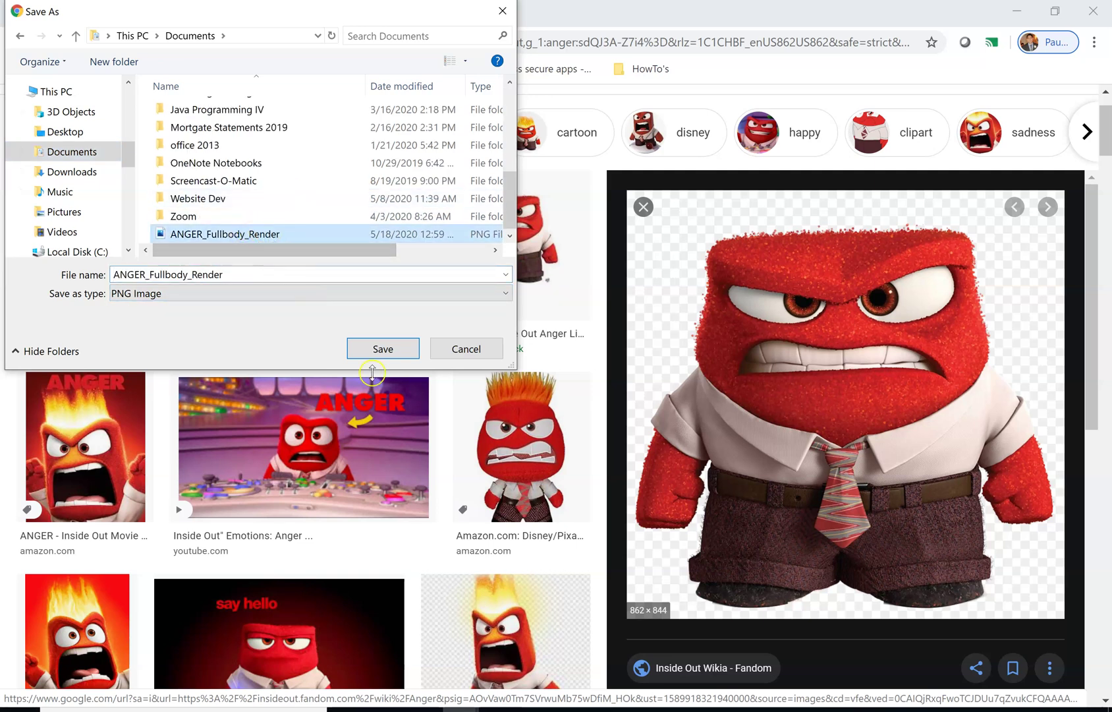
{"action": "left_click", "coordinate": [373, 351]}
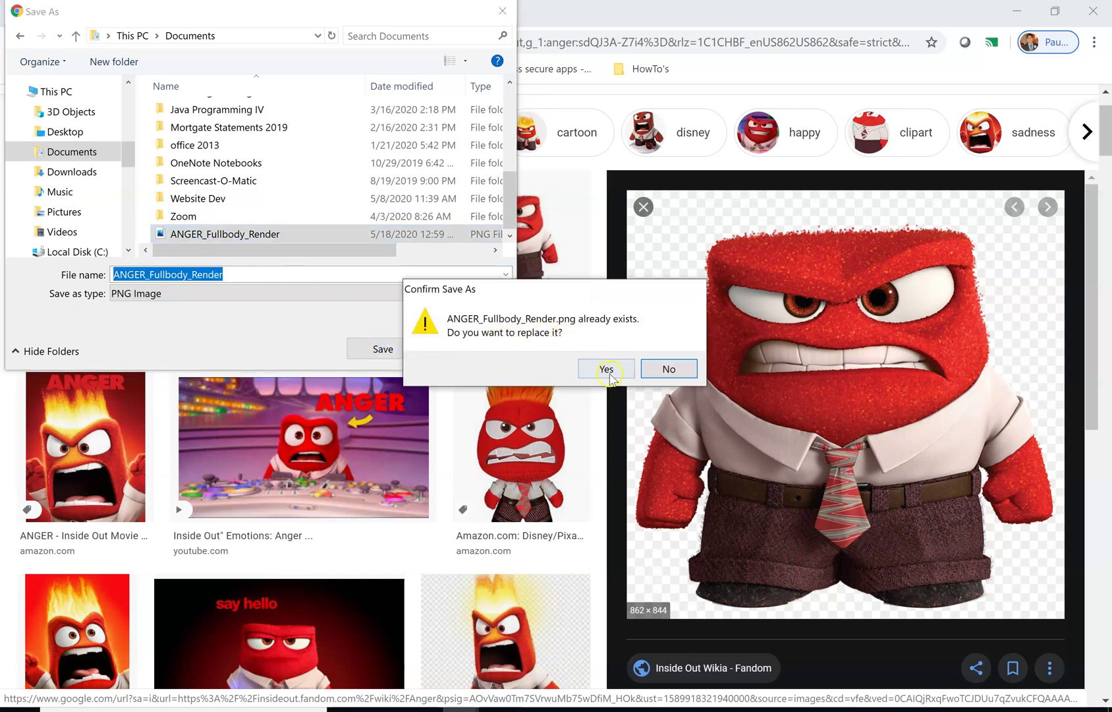
{"action": "left_click", "coordinate": [606, 369]}
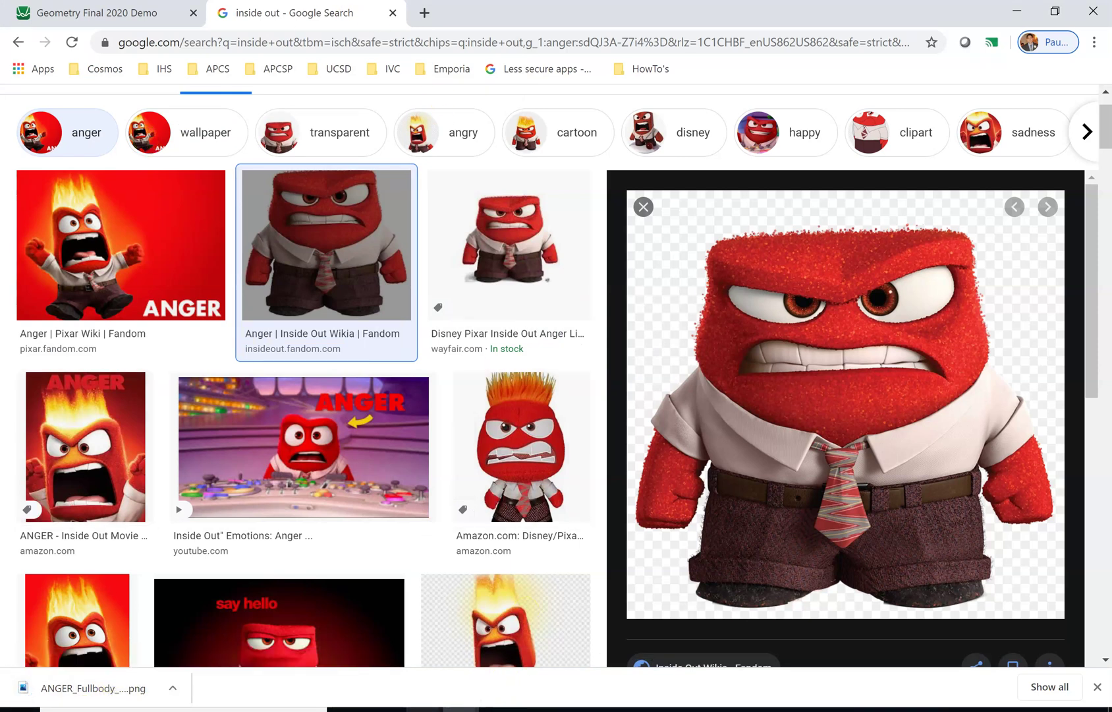
{"action": "mouse_move", "coordinate": [442, 709]}
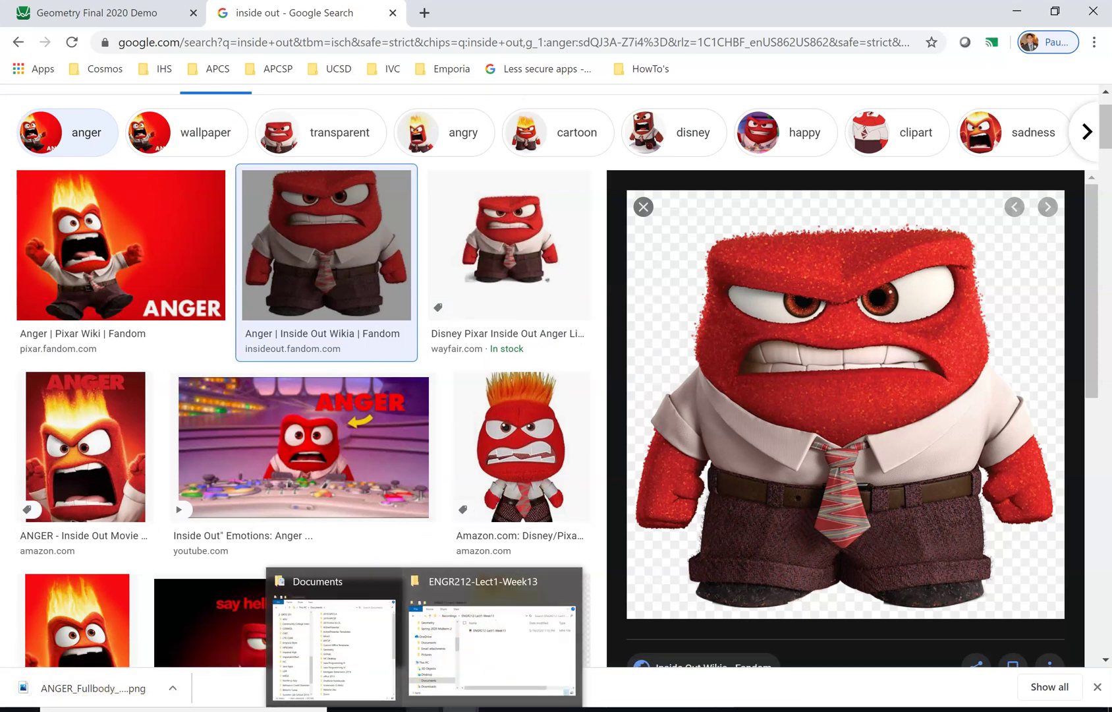
{"action": "left_click", "coordinate": [372, 652]}
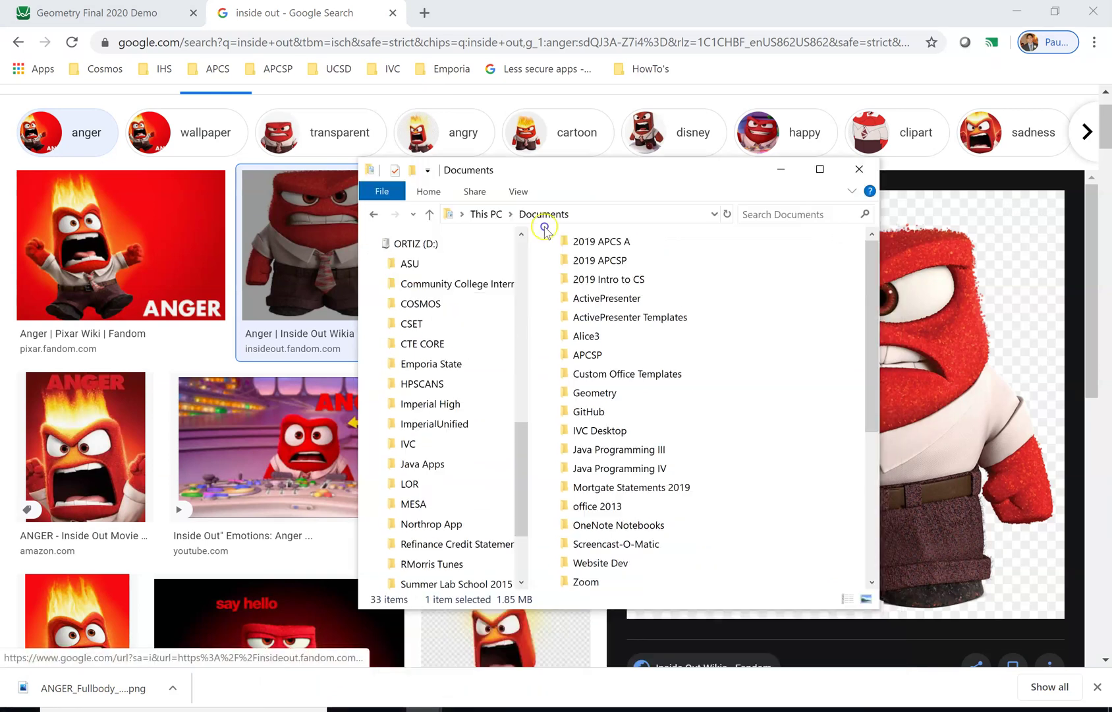
{"action": "scroll", "coordinate": [653, 277], "scroll_direction": "down", "scroll_amount": 5}
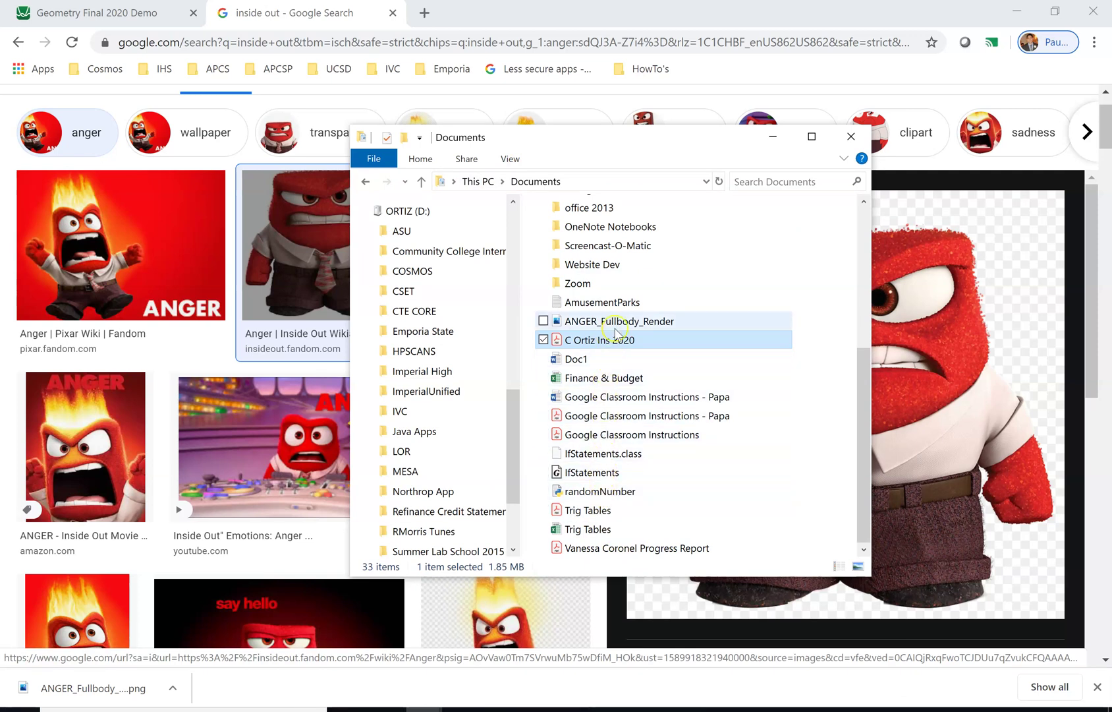
{"action": "left_click", "coordinate": [851, 136]}
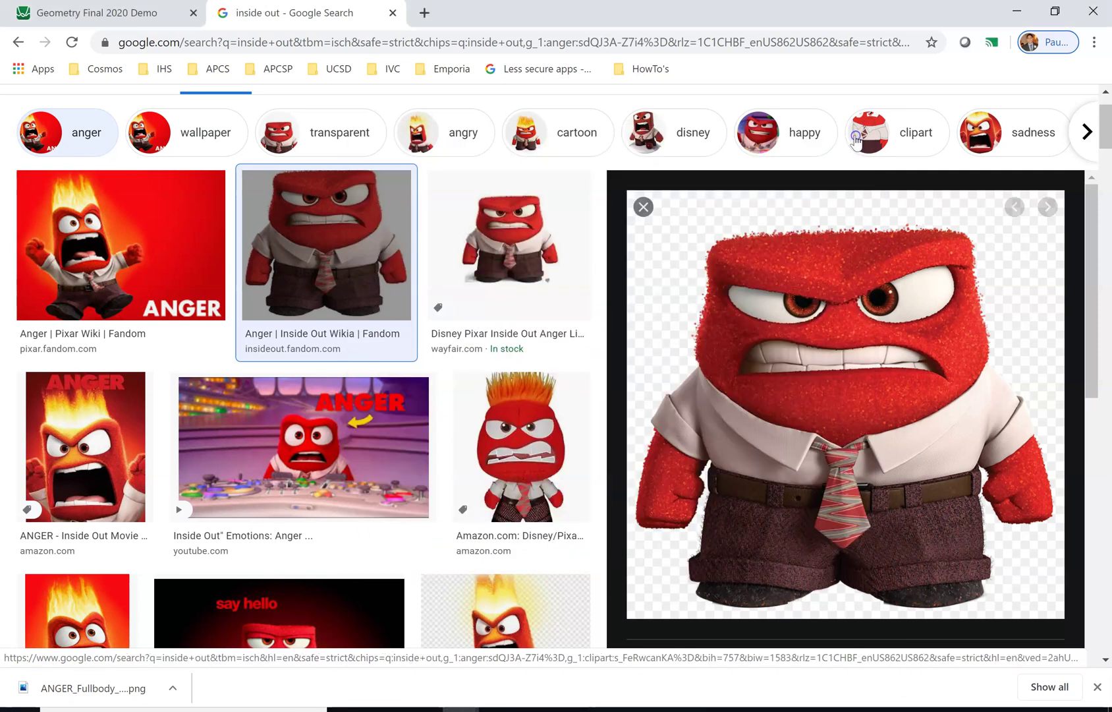
- Add ANGER_Fullbody_Render.png from Documents as an image on the Desmos graph
{"action": "left_click", "coordinate": [100, 15]}
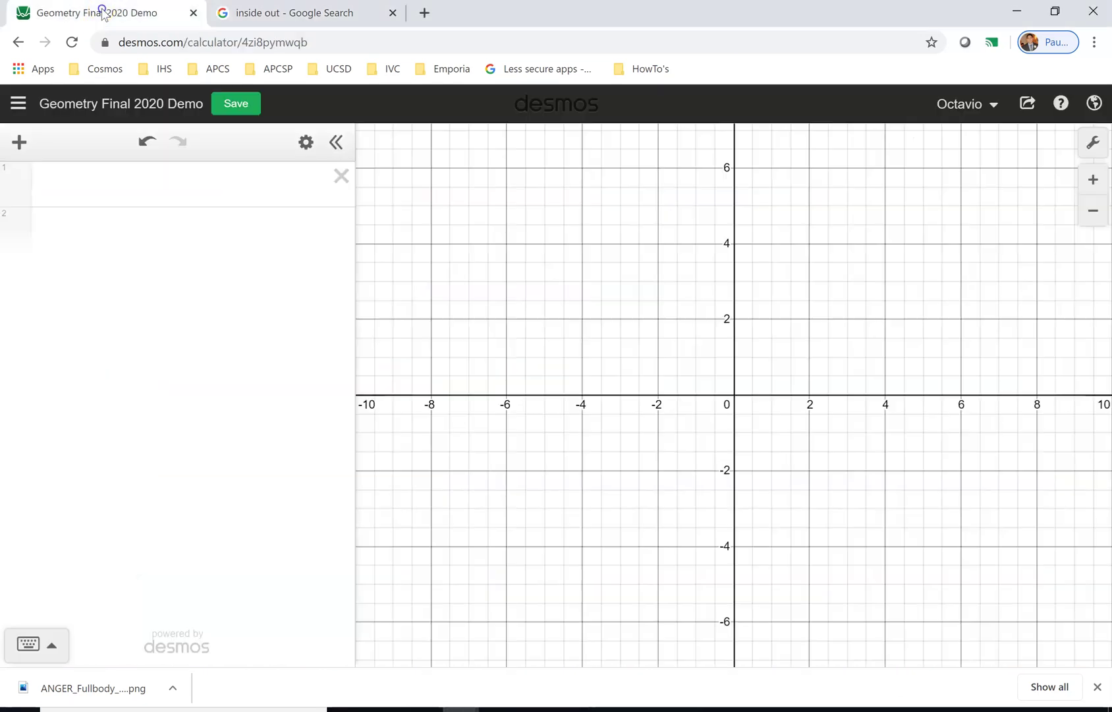
{"action": "left_click", "coordinate": [18, 143]}
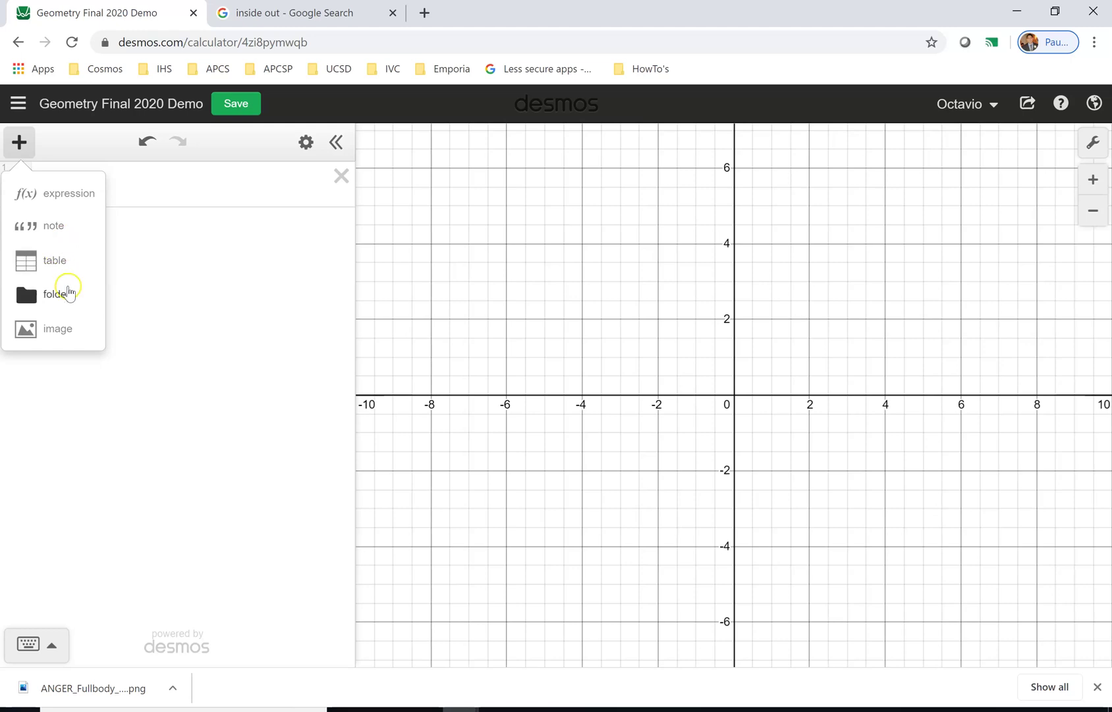
{"action": "left_click", "coordinate": [57, 330]}
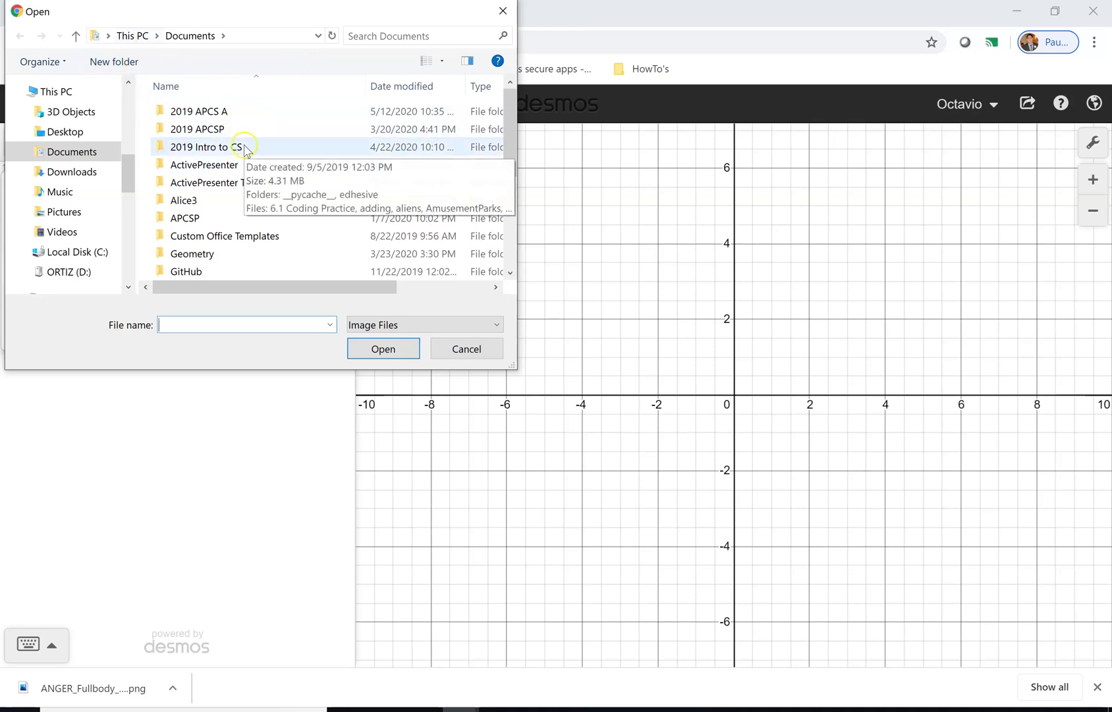
{"action": "scroll", "coordinate": [241, 149], "scroll_direction": "down", "scroll_amount": 4}
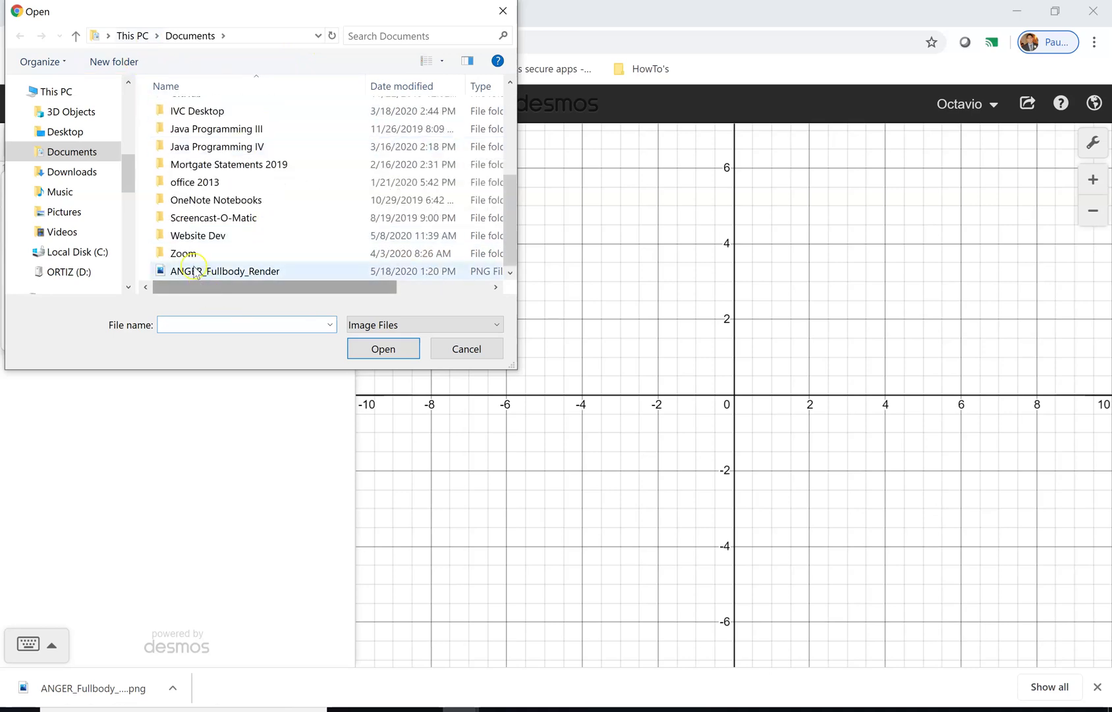
{"action": "left_click", "coordinate": [255, 273]}
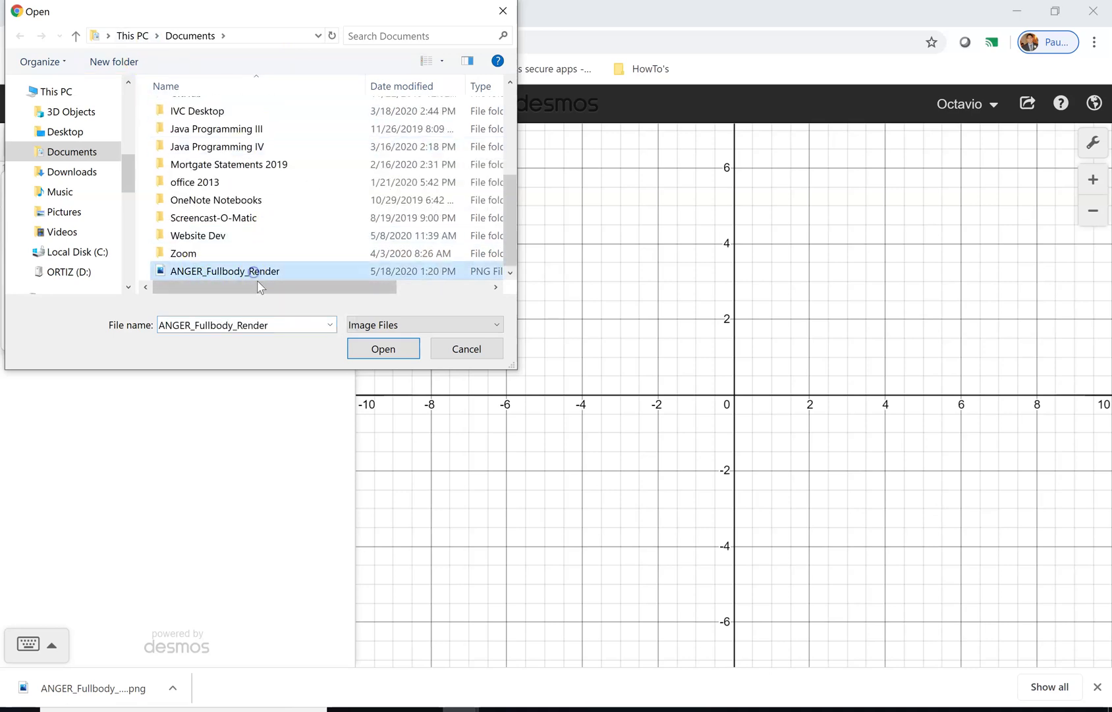
{"action": "left_click", "coordinate": [385, 350]}
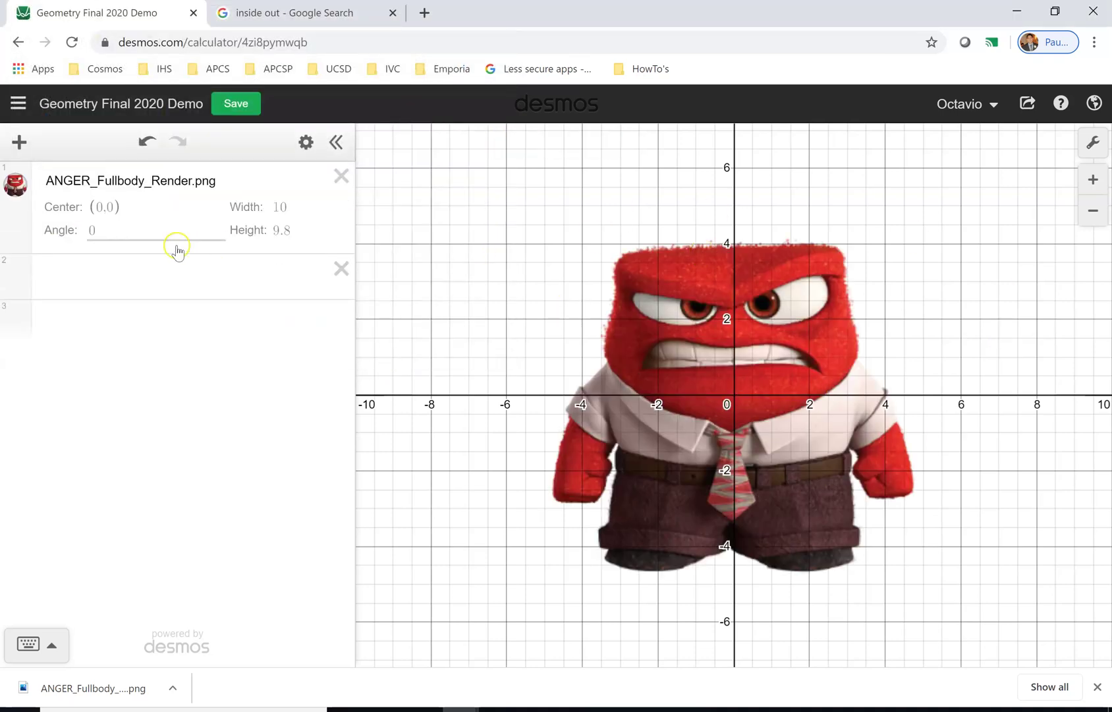
- Toggle the Anger image's visibility off and back on, leaving it shown
{"action": "left_click", "coordinate": [16, 187]}
{"action": "left_click", "coordinate": [16, 189]}
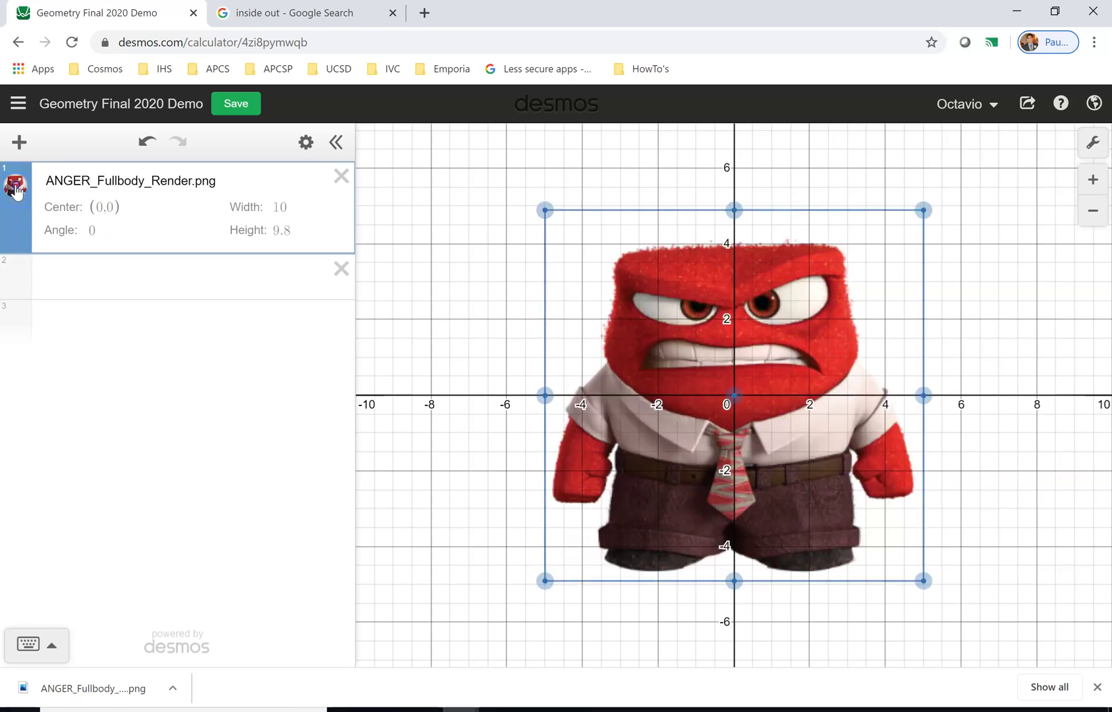
{"action": "left_click", "coordinate": [16, 189]}
{"action": "left_click", "coordinate": [16, 189]}
- Zoom out and stretch the Anger image to 40.97 by 40.2, spanning about ±20 units
{"action": "left_click", "coordinate": [652, 435]}
{"action": "scroll", "coordinate": [679, 420], "scroll_direction": "down", "scroll_amount": 5}
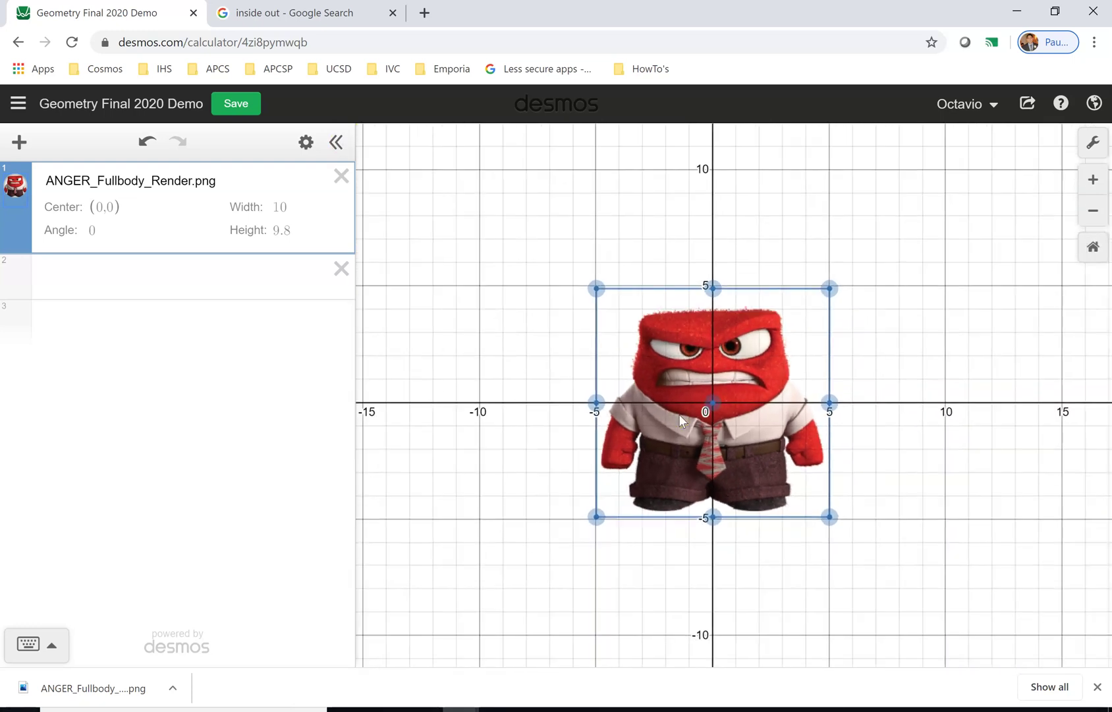
{"action": "scroll", "coordinate": [680, 417], "scroll_direction": "down", "scroll_amount": 4}
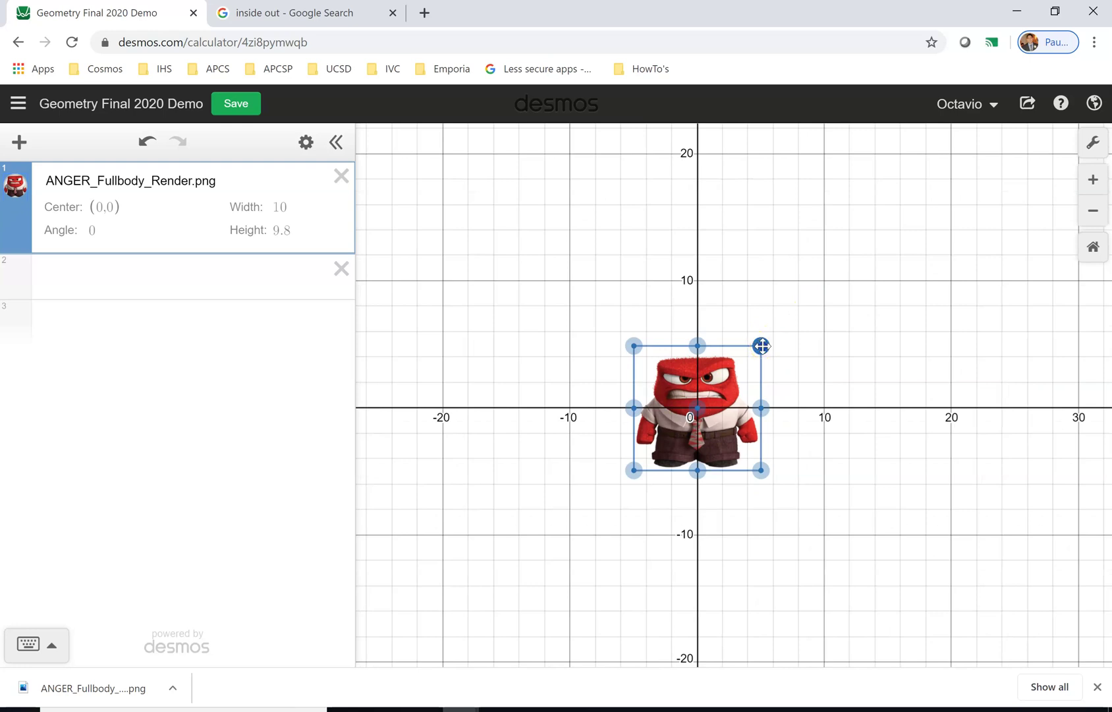
{"action": "left_click_drag", "start_coordinate": [762, 345], "coordinate": [1016, 212]}
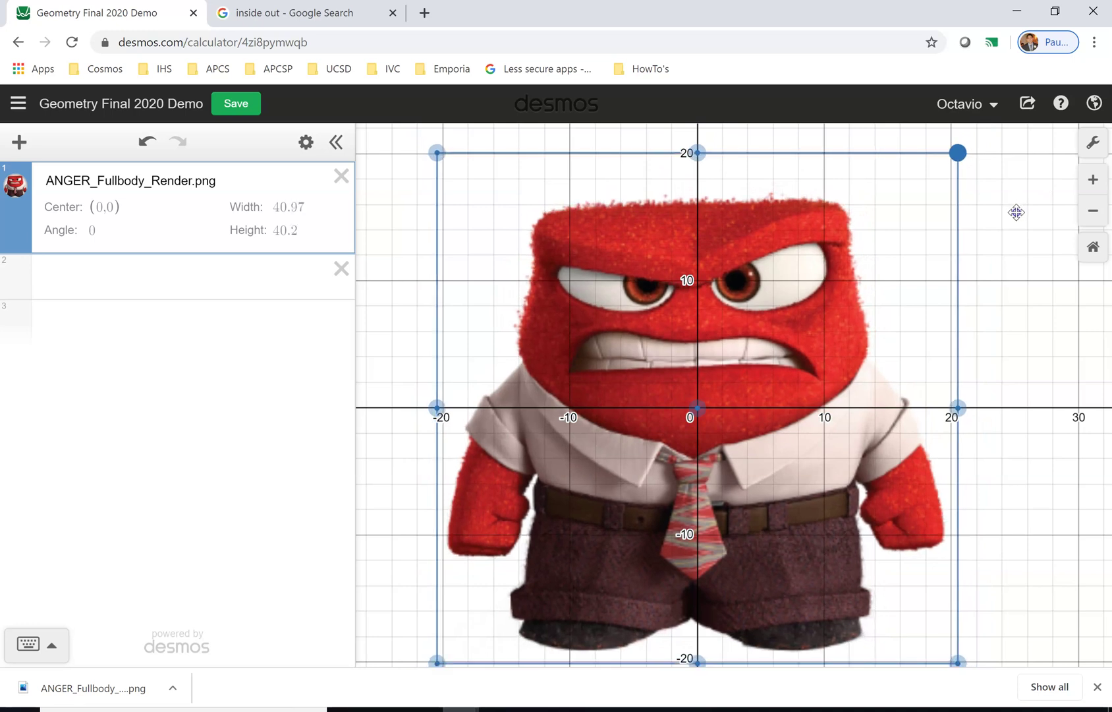
{"action": "left_click", "coordinate": [317, 270]}
{"action": "left_click", "coordinate": [403, 263]}
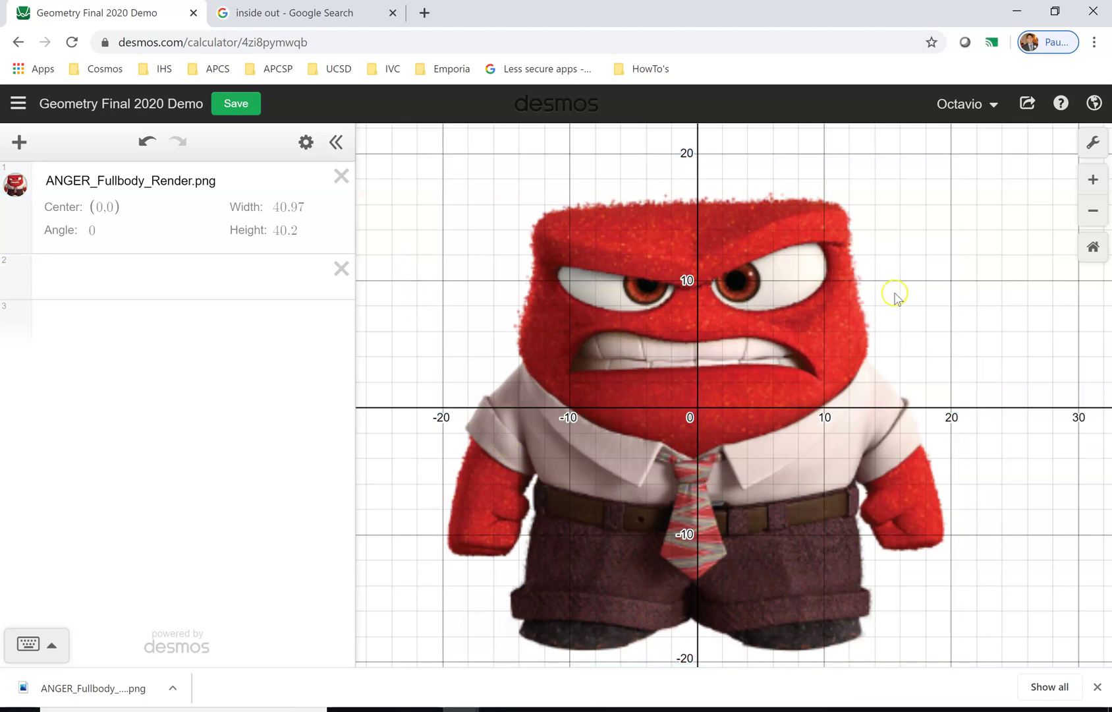